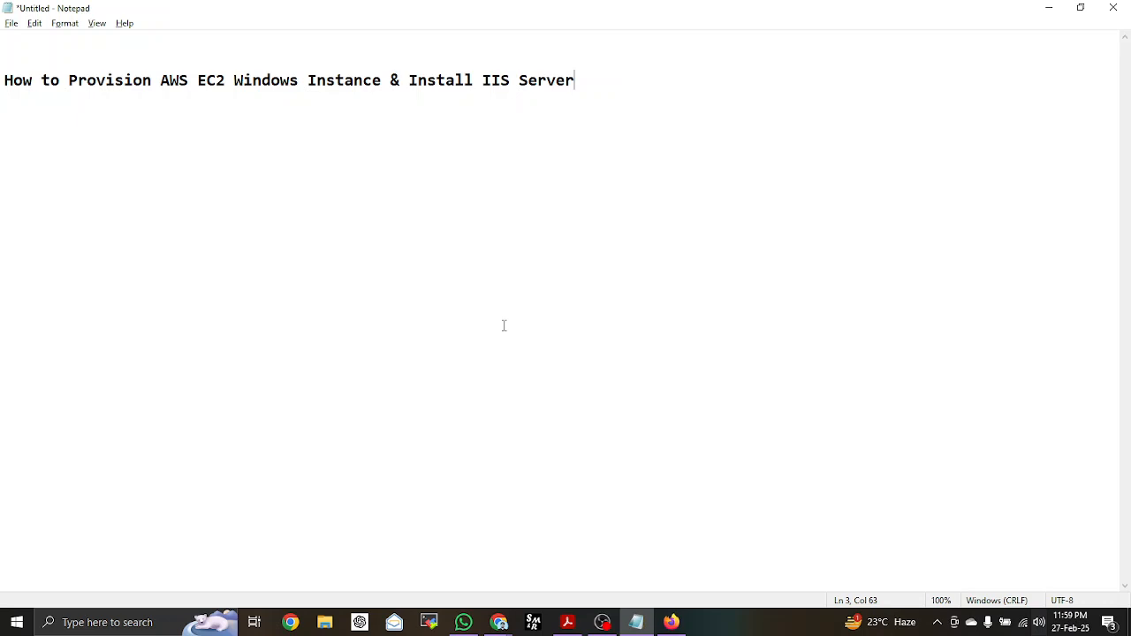
drag(382, 80, 197, 70)
click(381, 128)
drag(409, 80, 568, 89)
click(595, 93)
Switch to Firefox, open the AWS Console Home and look at the list of available regions.
click(685, 625)
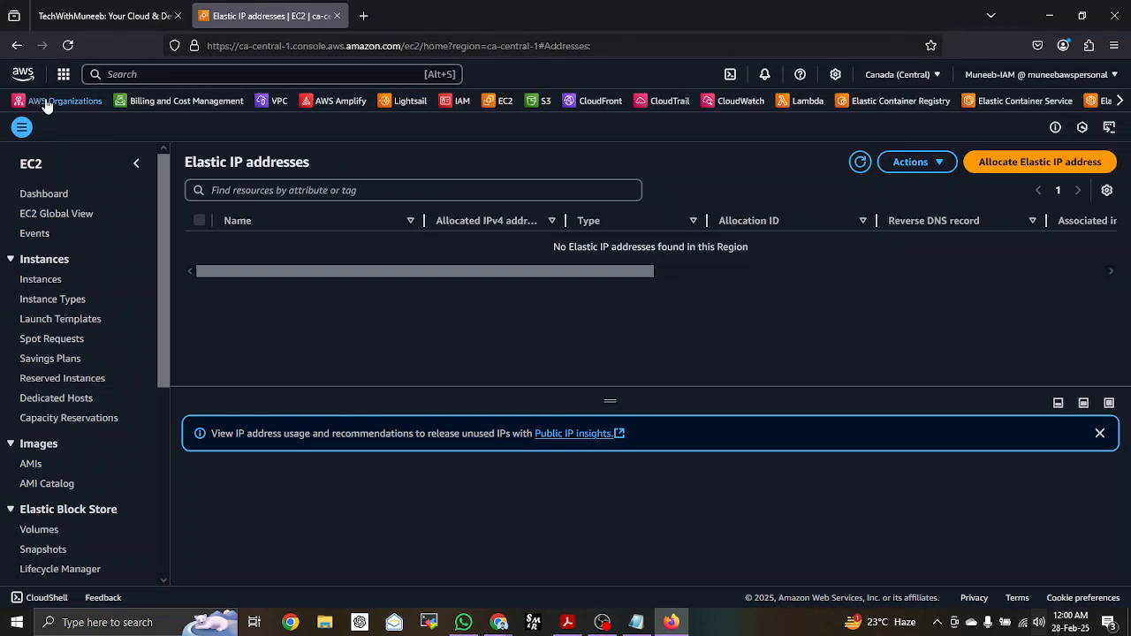
click(26, 76)
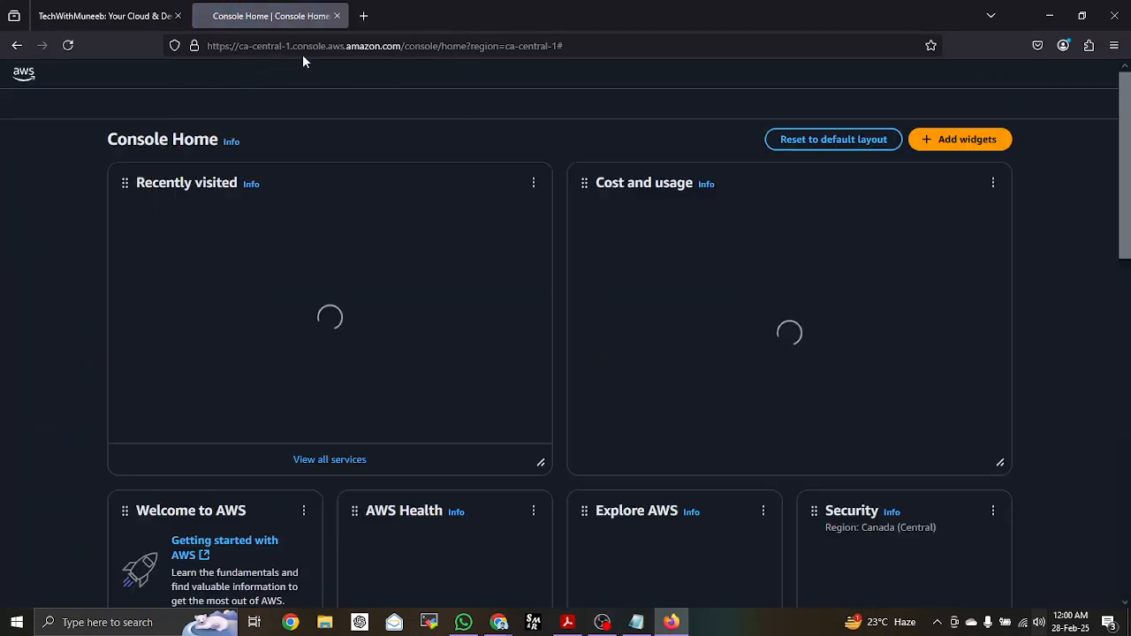
drag(292, 46, 236, 45)
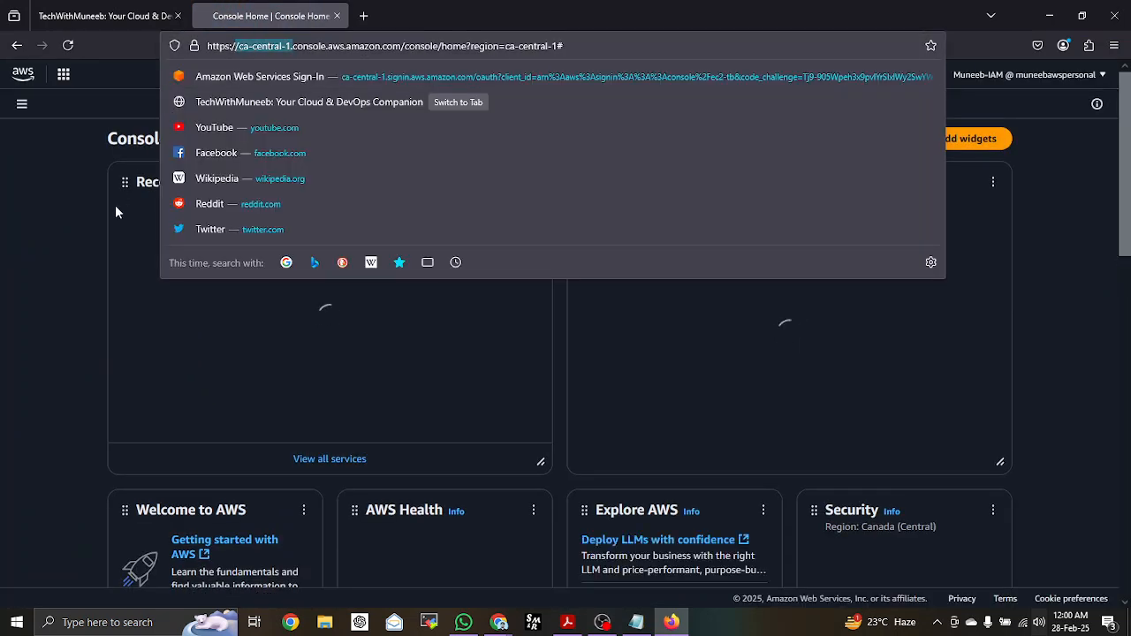
click(74, 210)
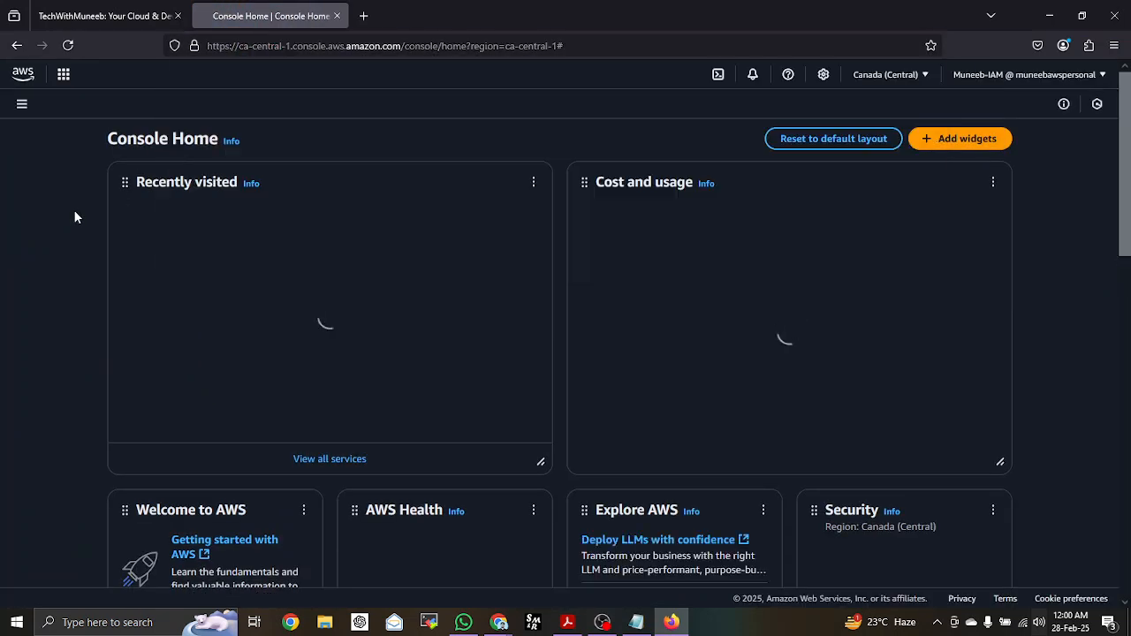
click(910, 76)
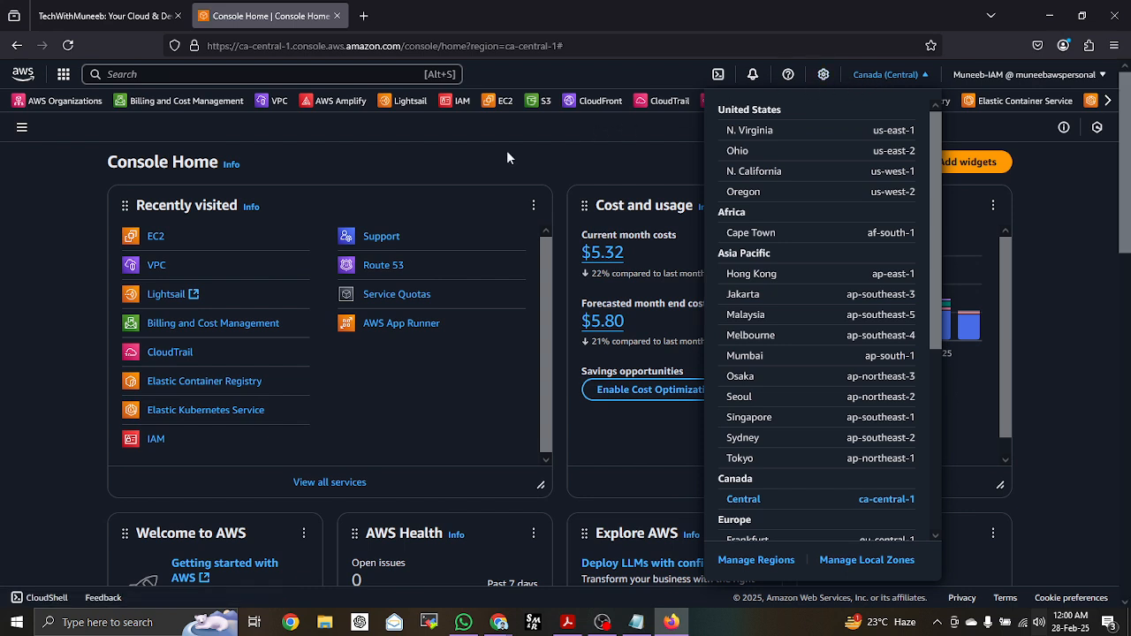
Open the EC2 dashboard and start launching a new instance.
click(168, 243)
click(157, 237)
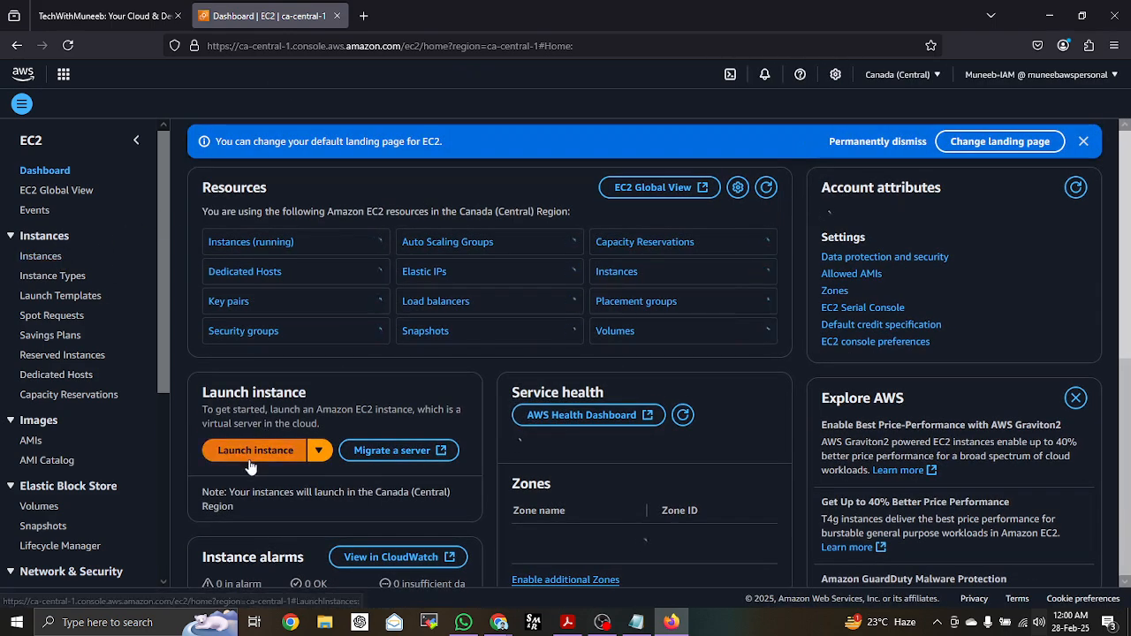
click(247, 451)
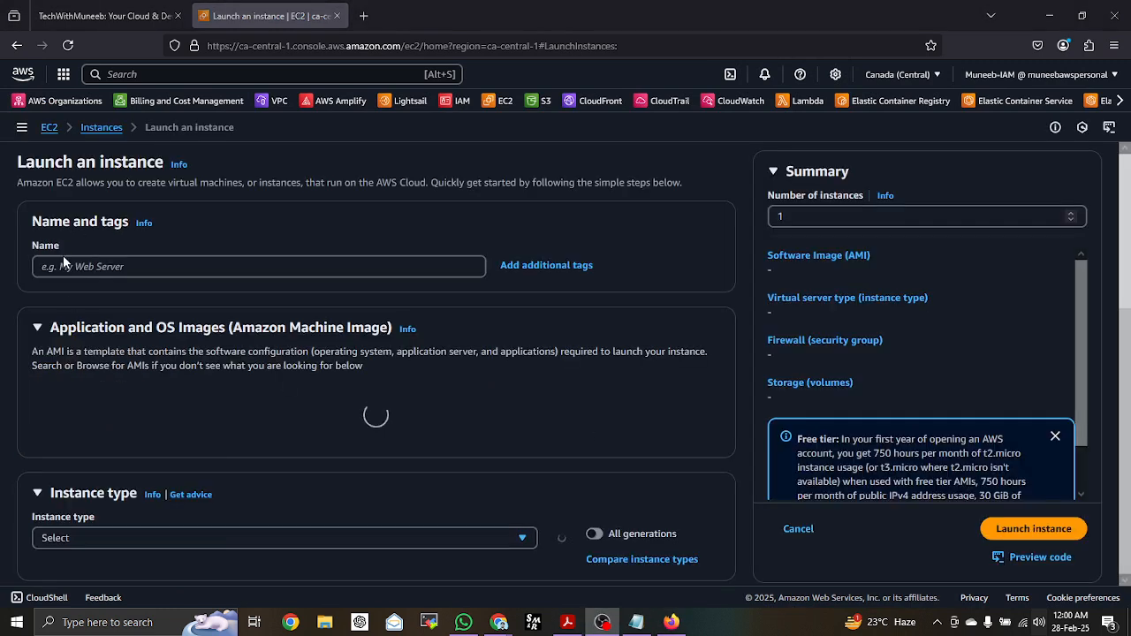
Name the new instance "IIS Webserver".
click(66, 268)
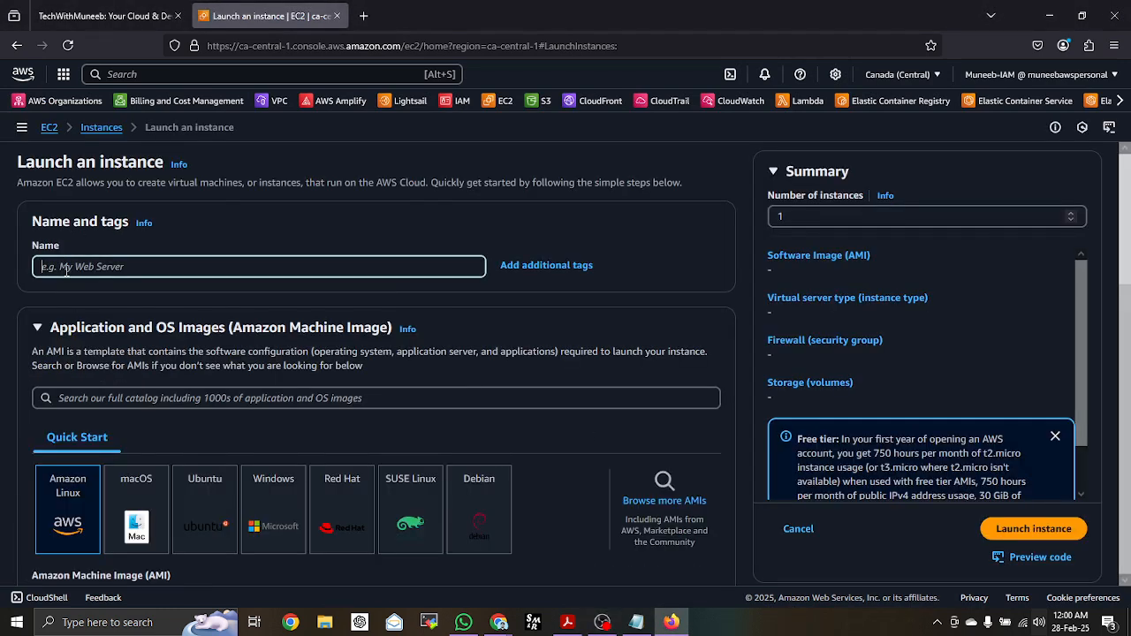
text(I)
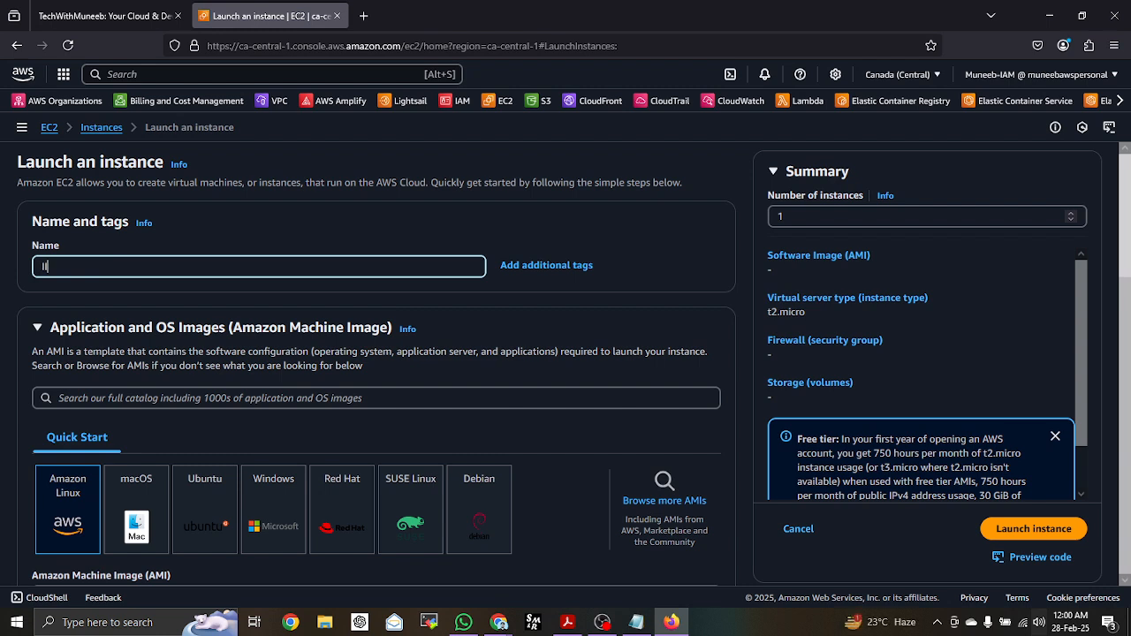
text(IS Webserver)
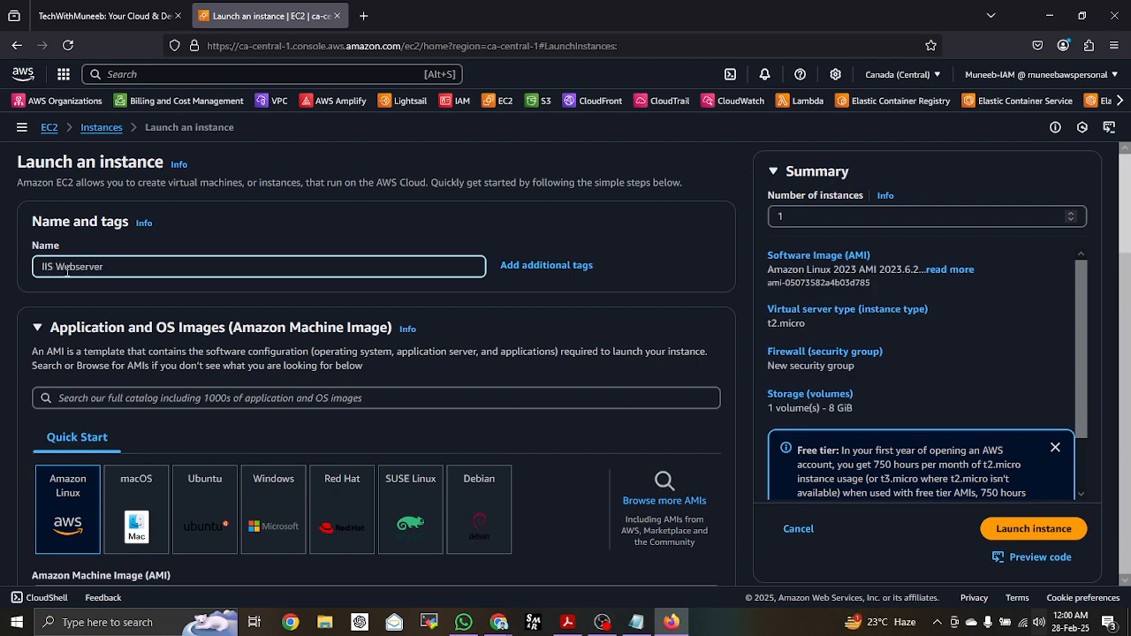
Choose Windows as the operating system image, keeping the Microsoft Windows Server 2025 Base AMI.
click(286, 512)
scroll(269, 477, down, 3)
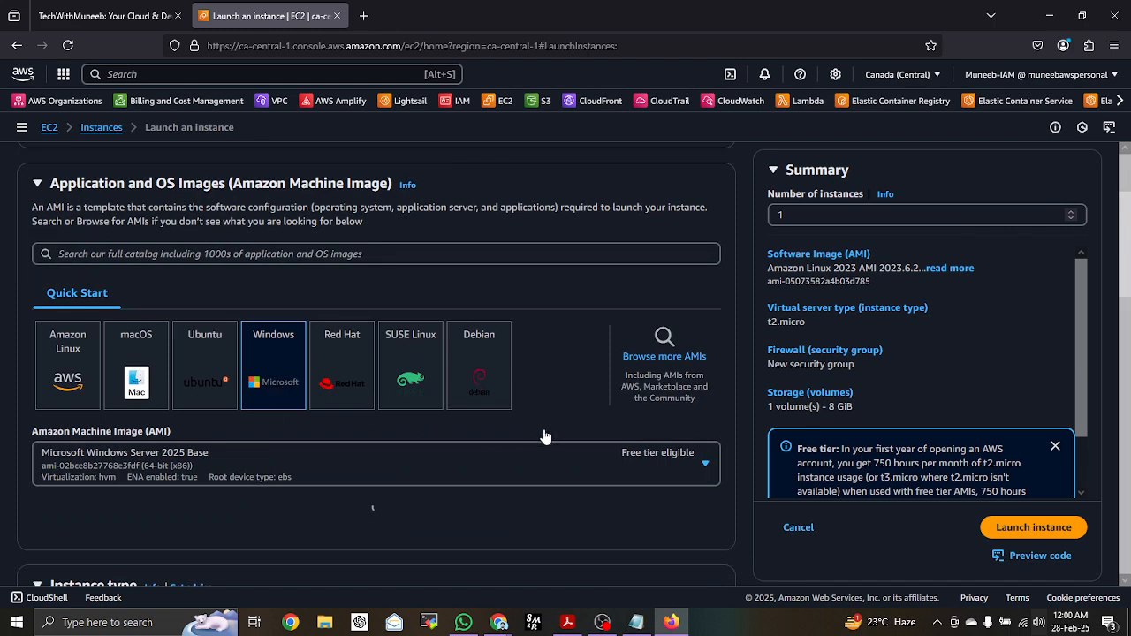
scroll(358, 371, down, 1)
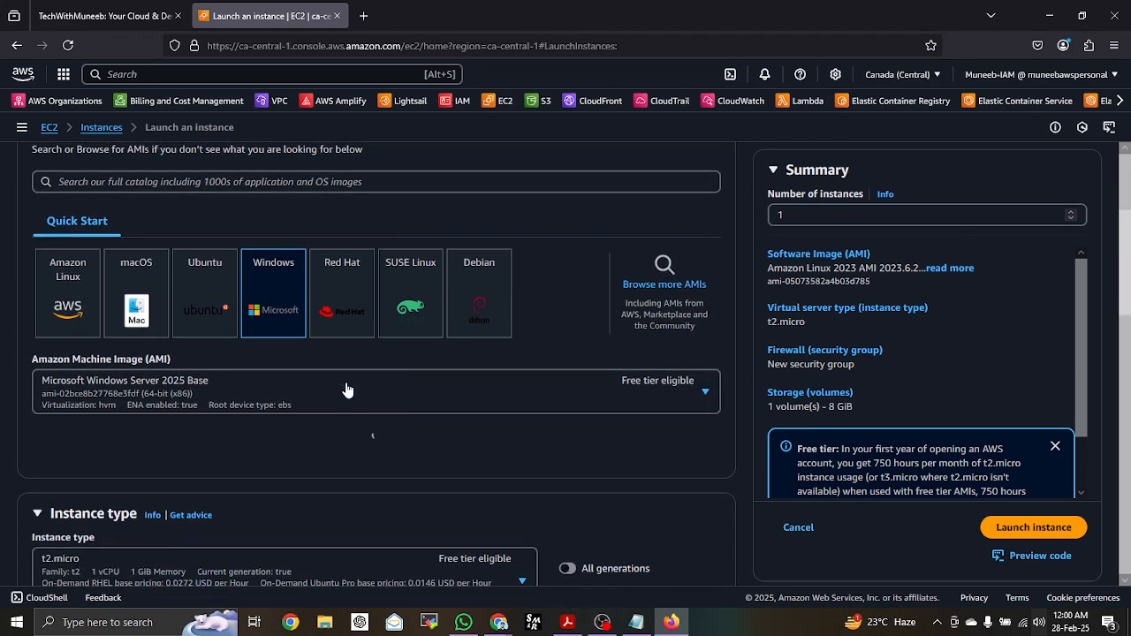
click(348, 392)
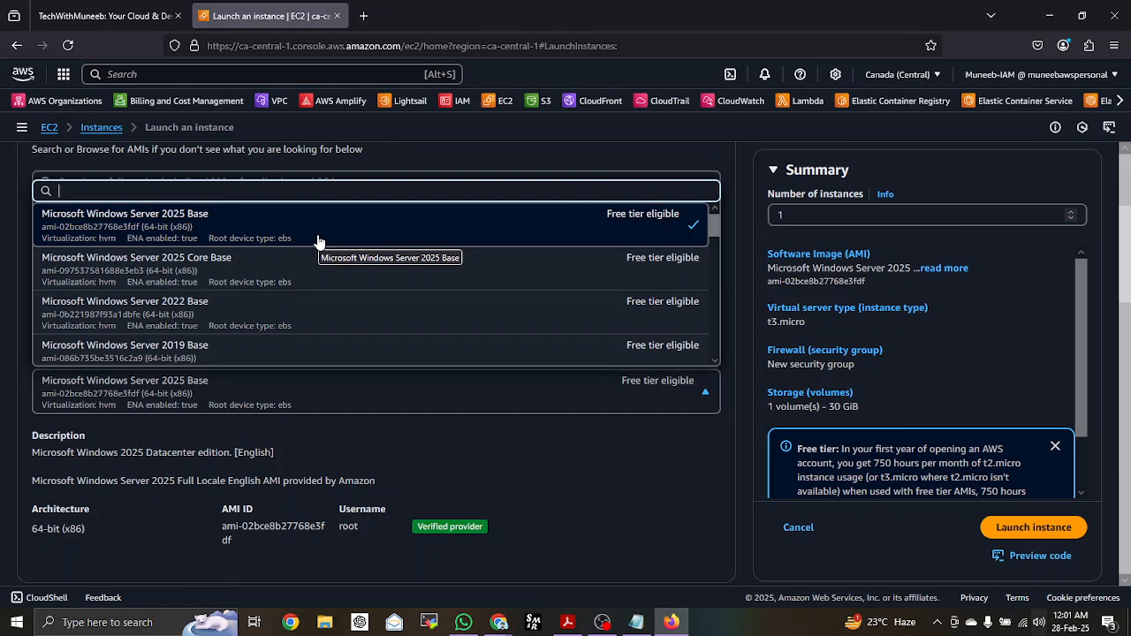
click(25, 270)
scroll(500, 282, down, 2)
scroll(495, 280, up, 1)
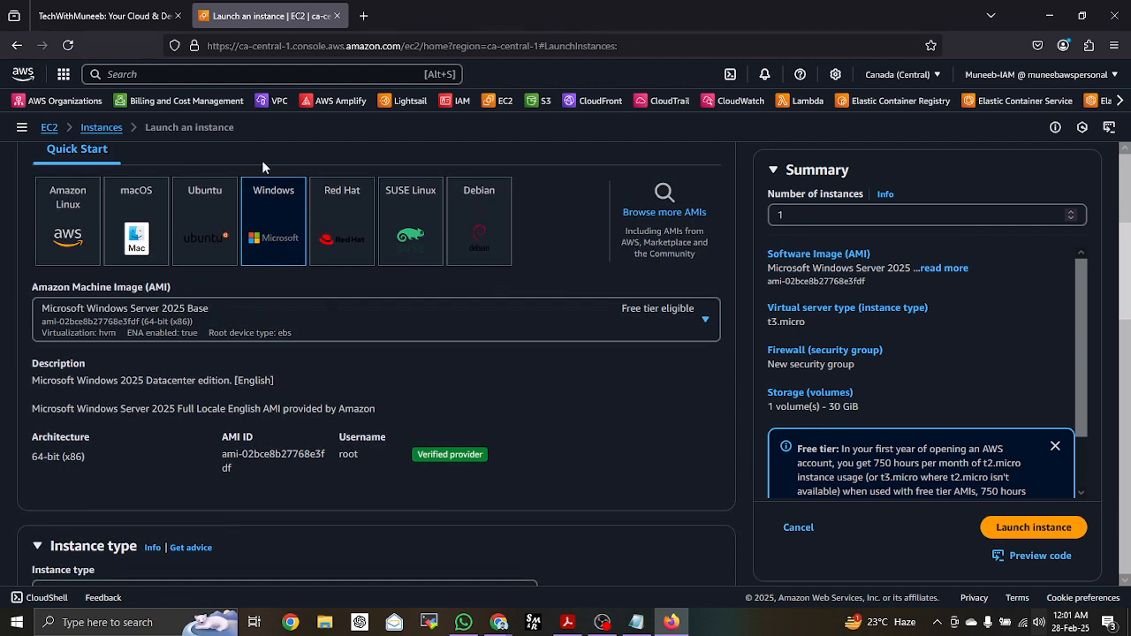
Compare the t3 instance types and set the instance type to t3.medium.
scroll(300, 318, down, 3)
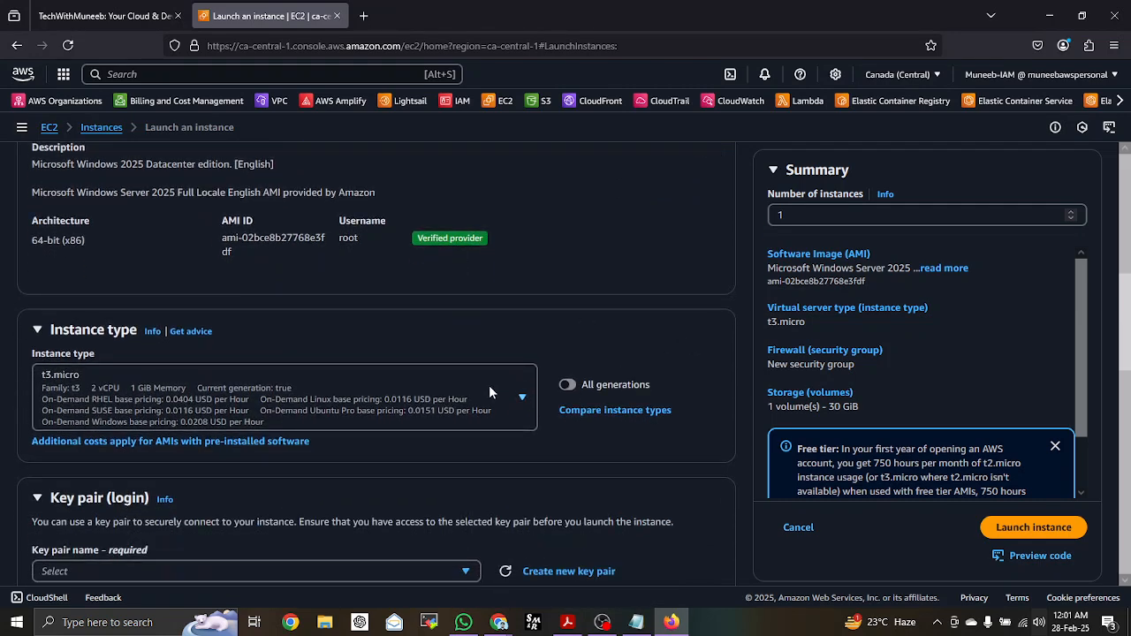
click(490, 391)
scroll(421, 285, down, 1)
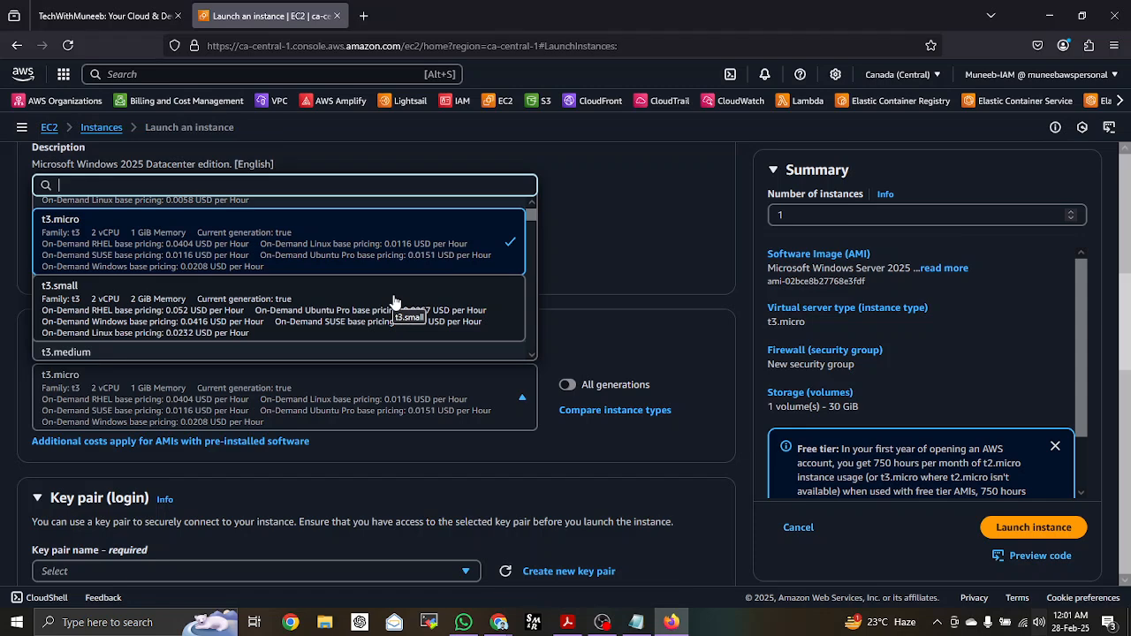
scroll(232, 324, up, 2)
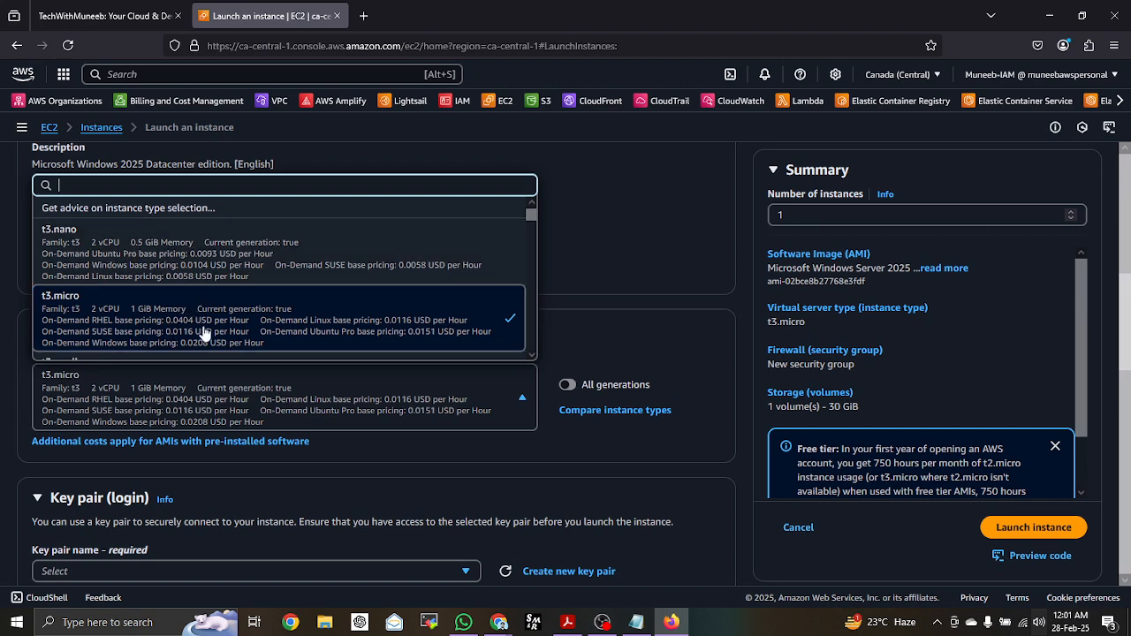
scroll(239, 321, down, 1)
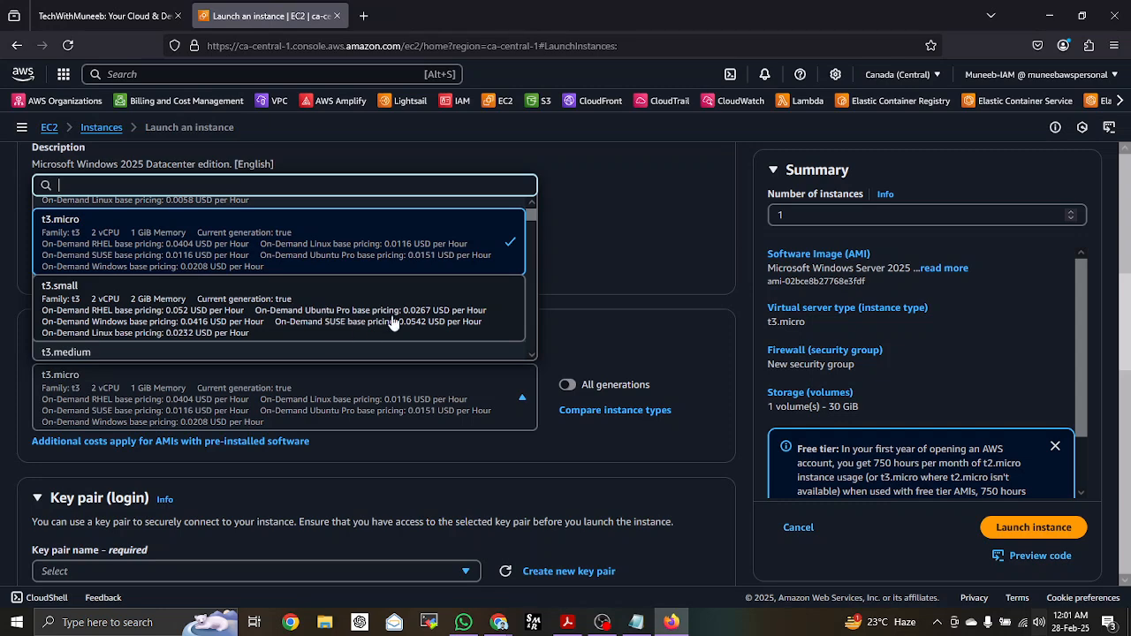
scroll(236, 296, down, 2)
scroll(257, 301, up, 1)
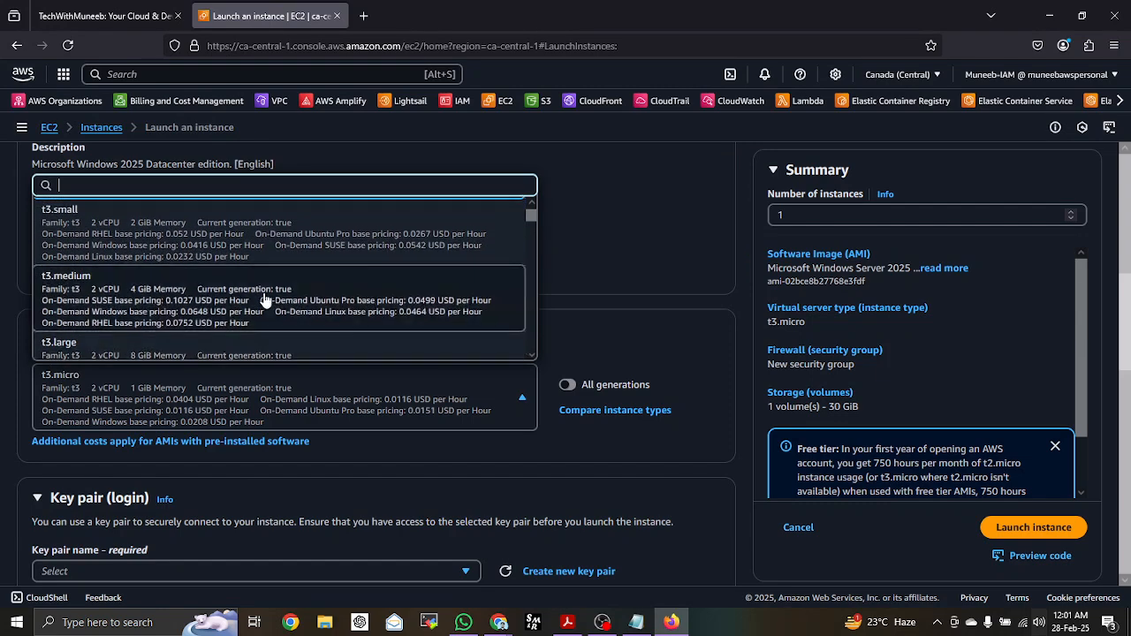
scroll(397, 287, down, 1)
scroll(318, 283, up, 1)
click(308, 295)
scroll(418, 334, down, 2)
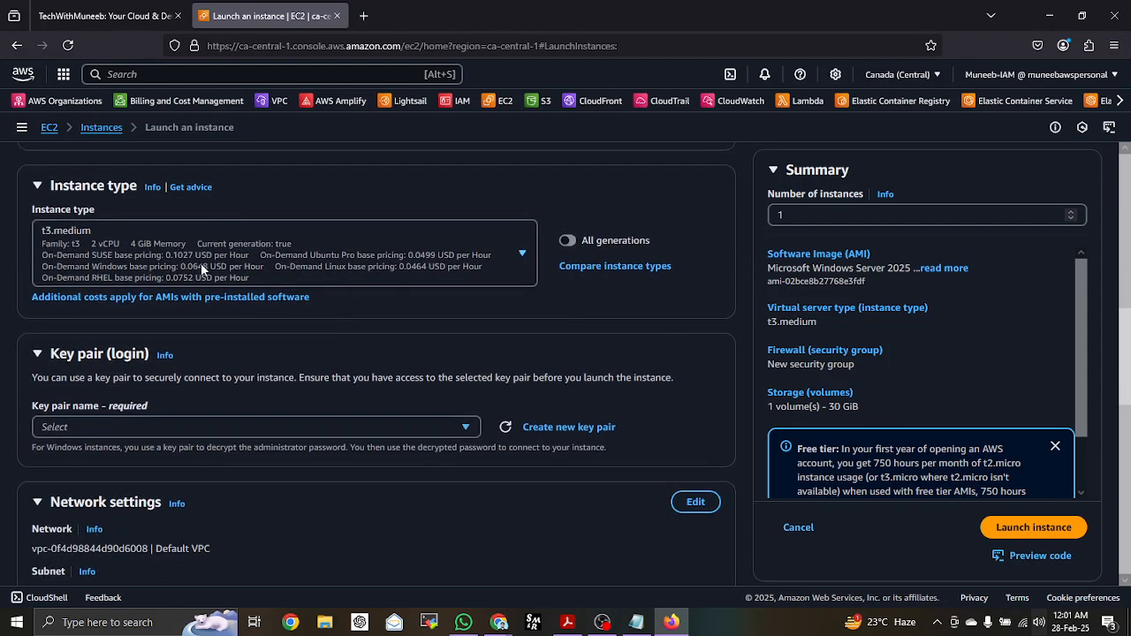
Create an RSA key pair named "windows iis key pair" in .pem format for logging in to the instance.
scroll(200, 274, down, 1)
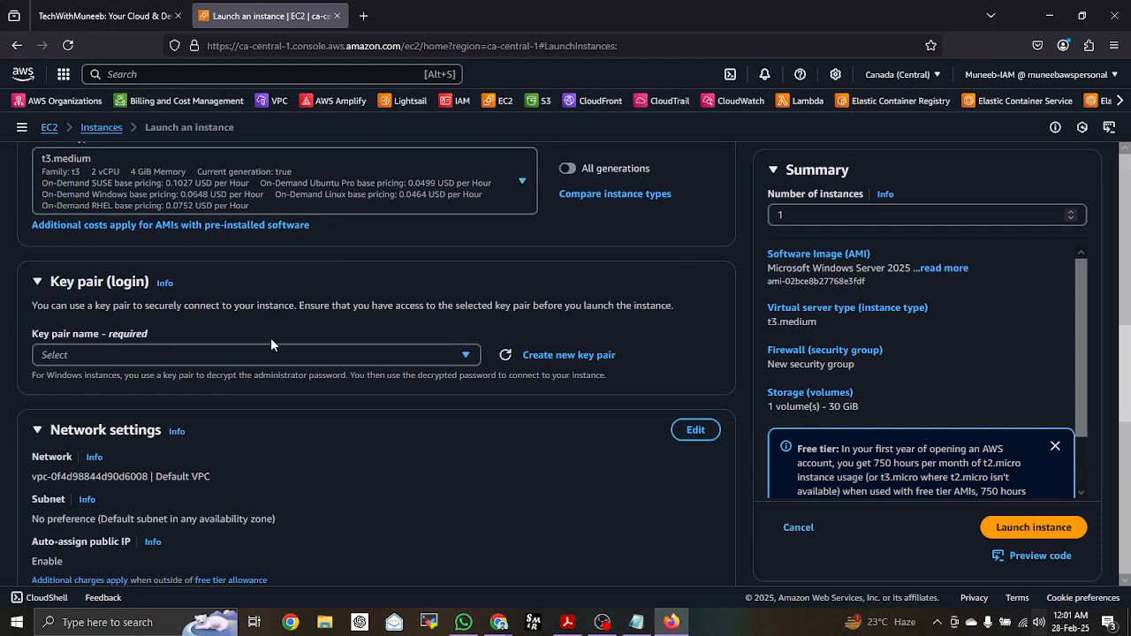
click(567, 354)
click(452, 232)
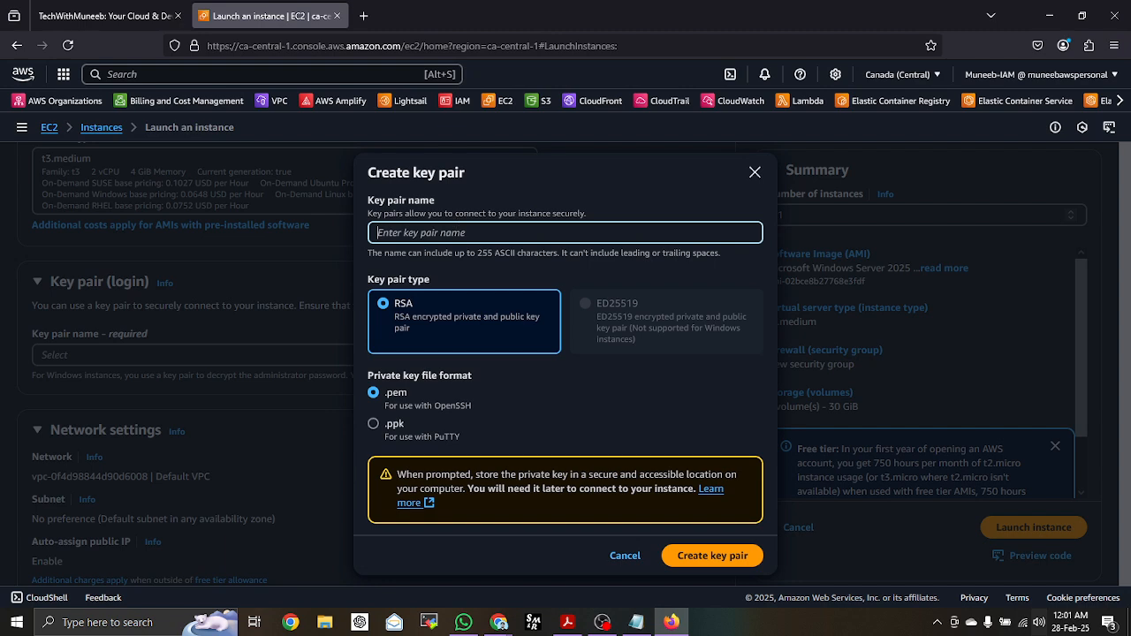
text(windows)
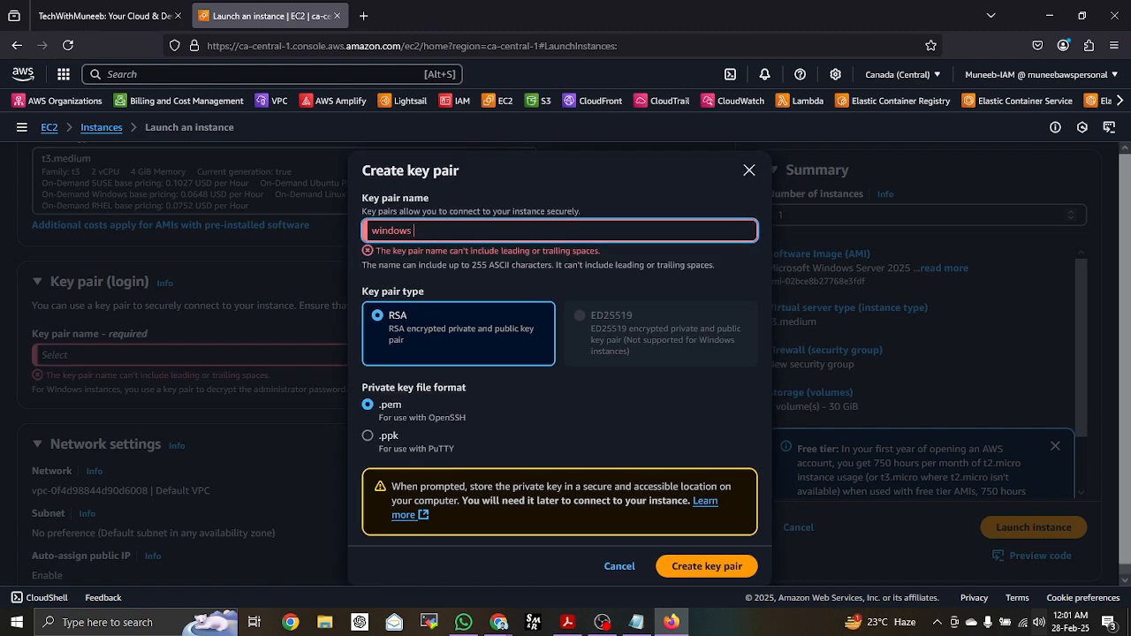
text(iis key pair)
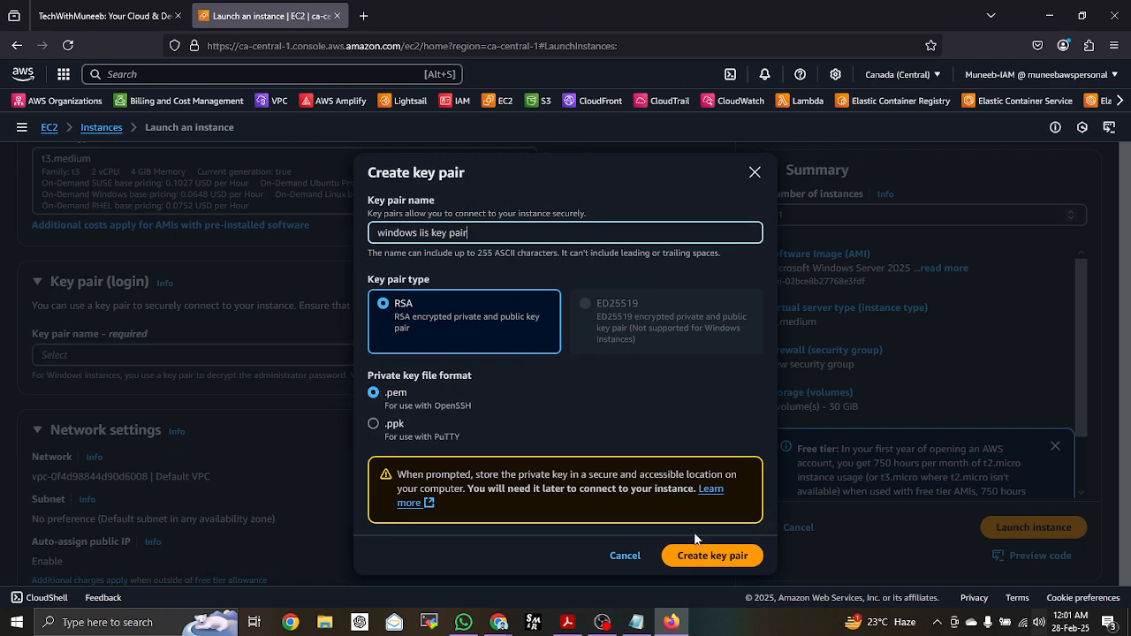
click(711, 562)
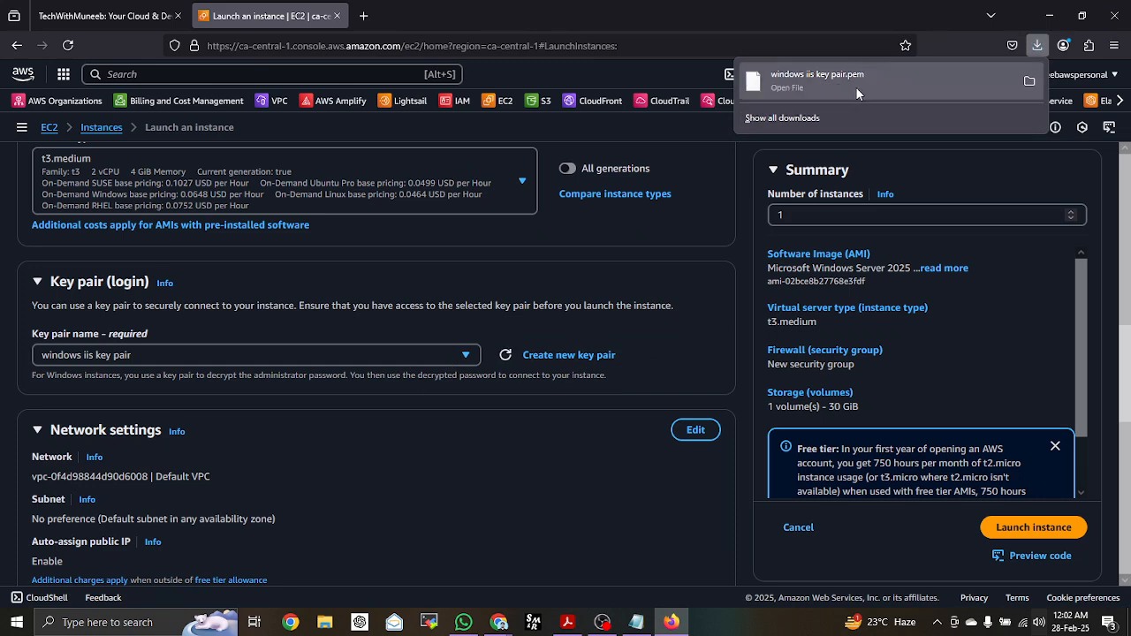
Edit the network settings to use the default VPC and its subnet in availability zone ca-central-1a.
scroll(374, 316, down, 3)
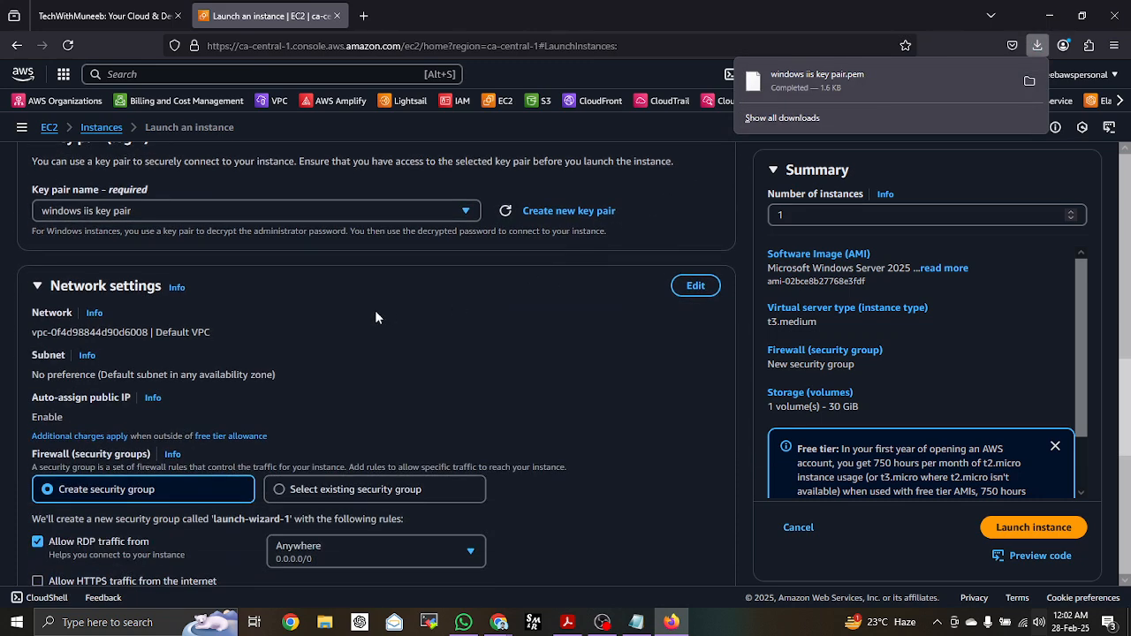
click(704, 294)
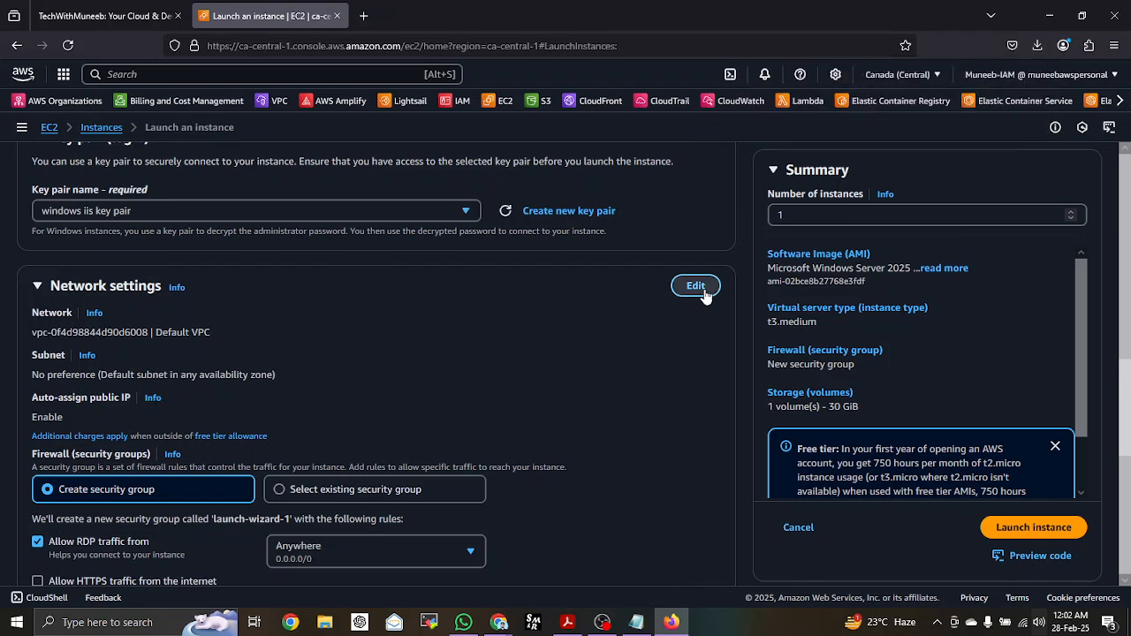
click(704, 294)
click(302, 353)
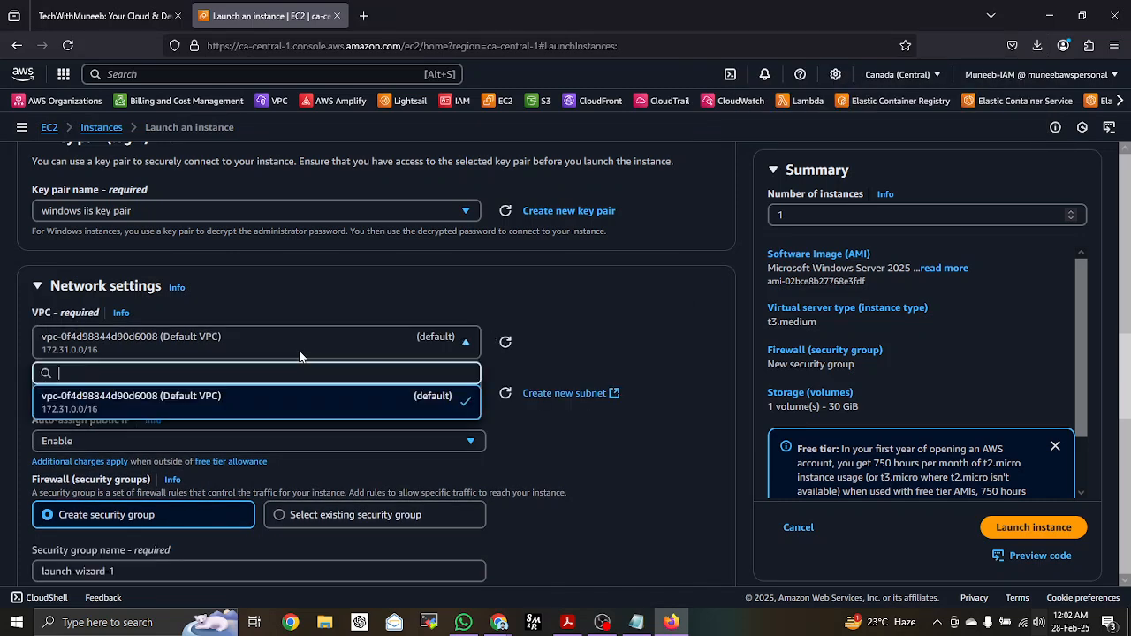
click(260, 417)
scroll(467, 343, down, 1)
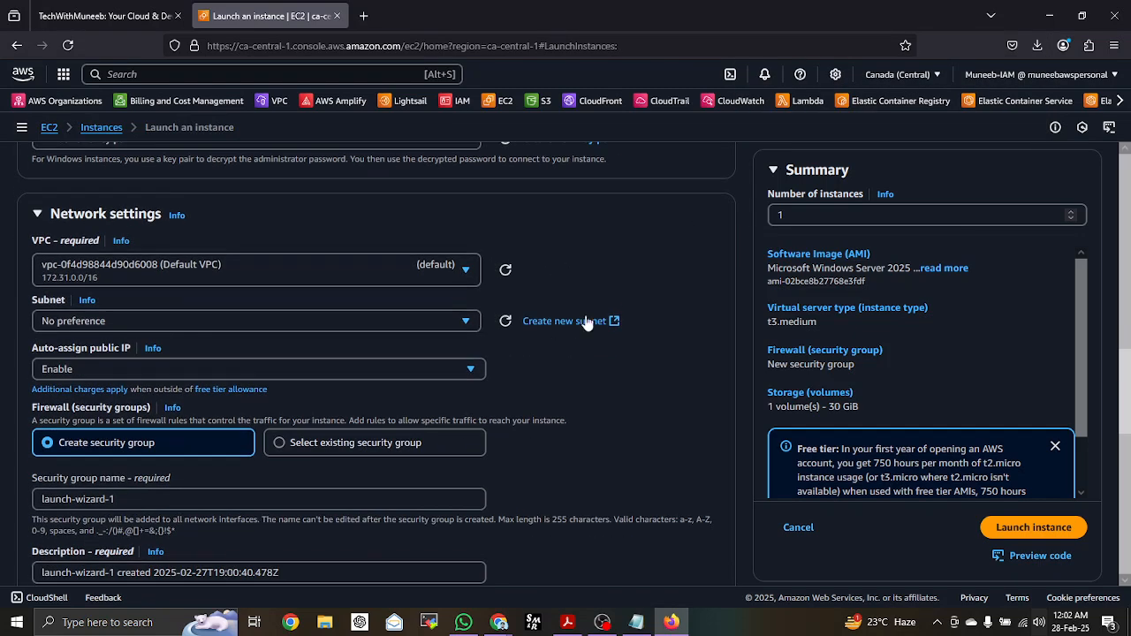
click(283, 322)
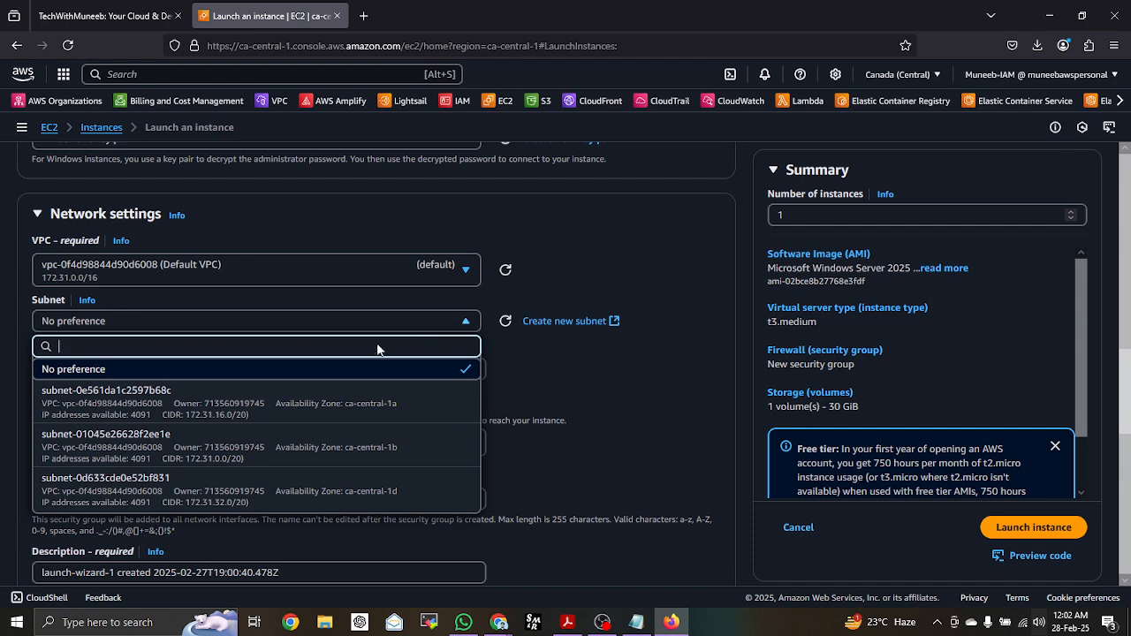
click(341, 408)
scroll(389, 371, down, 2)
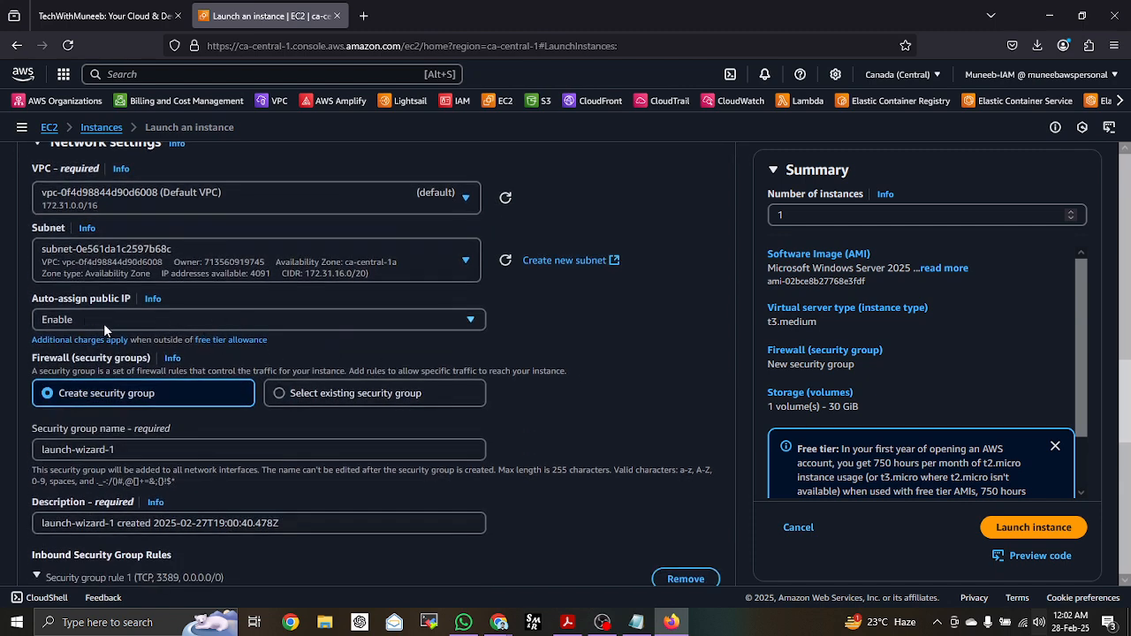
Check which existing security groups can be selected for the firewall, and return to creating a new security group.
scroll(332, 296, down, 3)
click(305, 251)
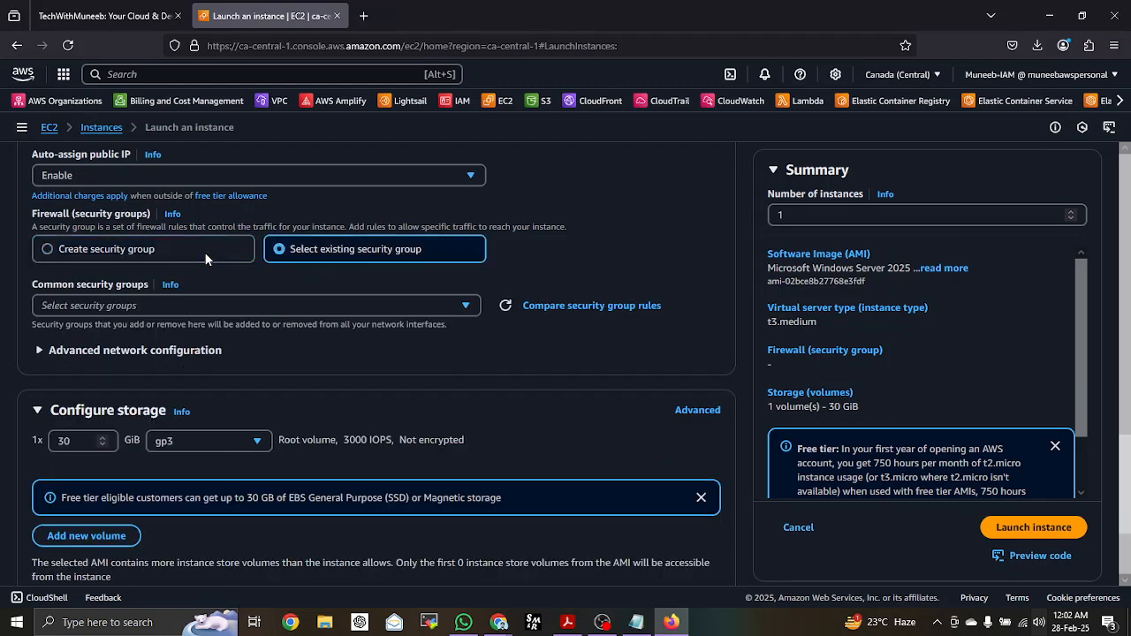
click(195, 304)
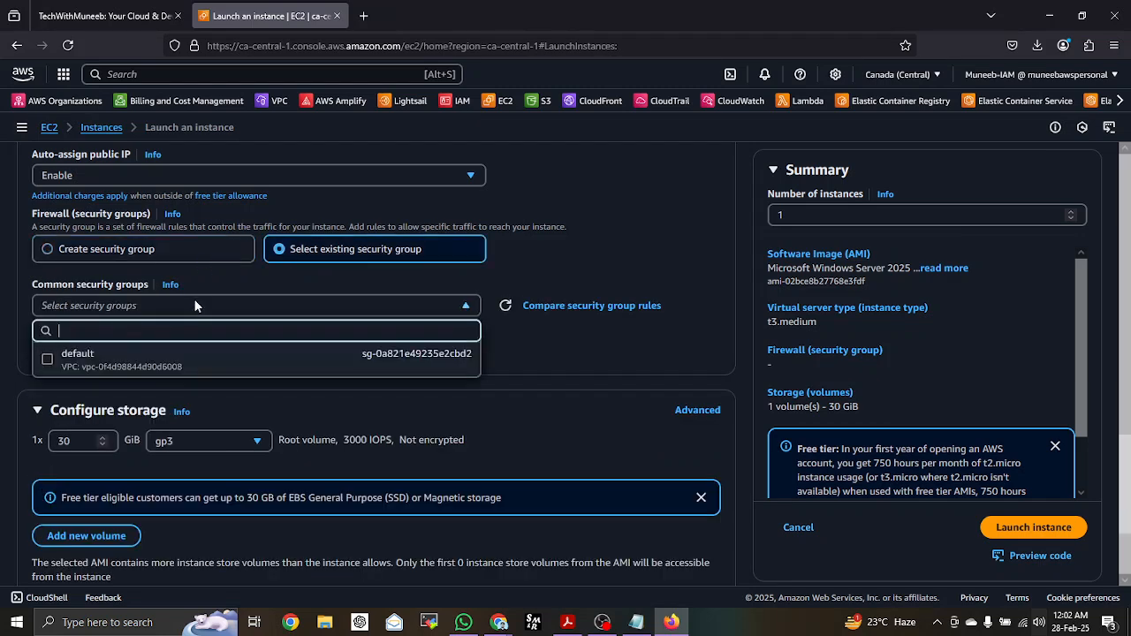
click(176, 254)
click(176, 252)
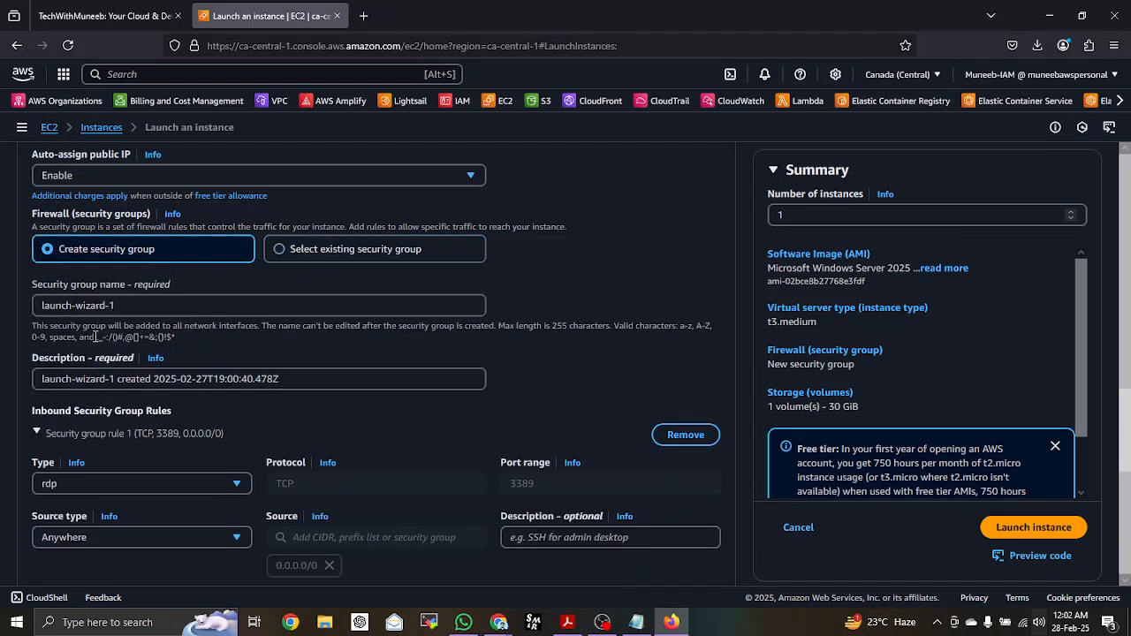
Name the new security group "windows EC2 SG" and set its description to "this is for windows iis webserver only".
drag(118, 306, 37, 309)
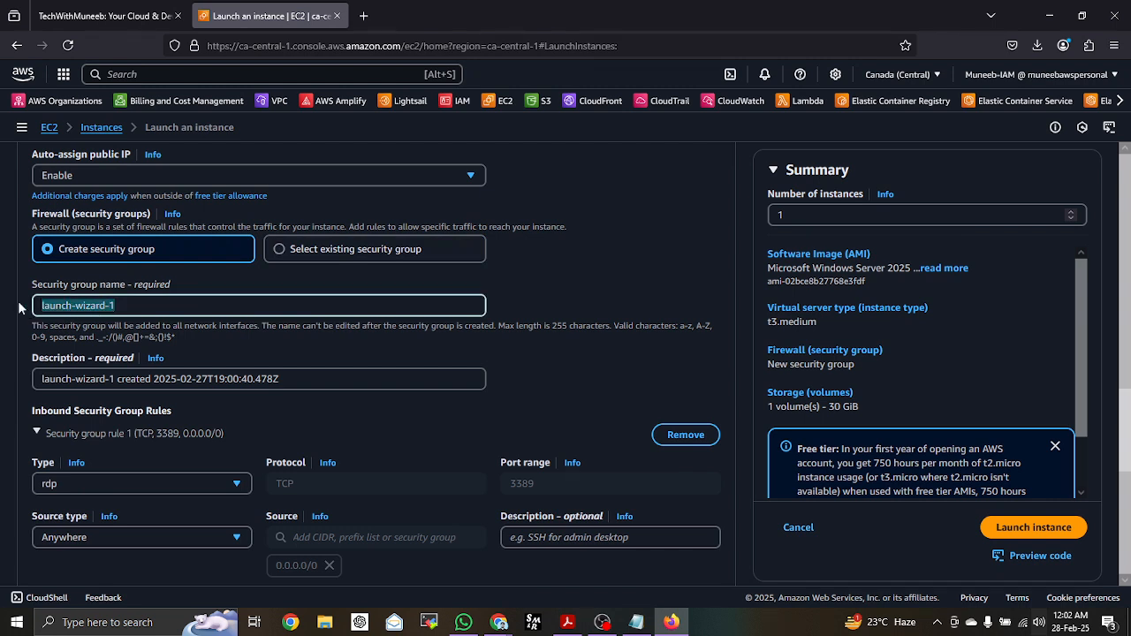
text(win)
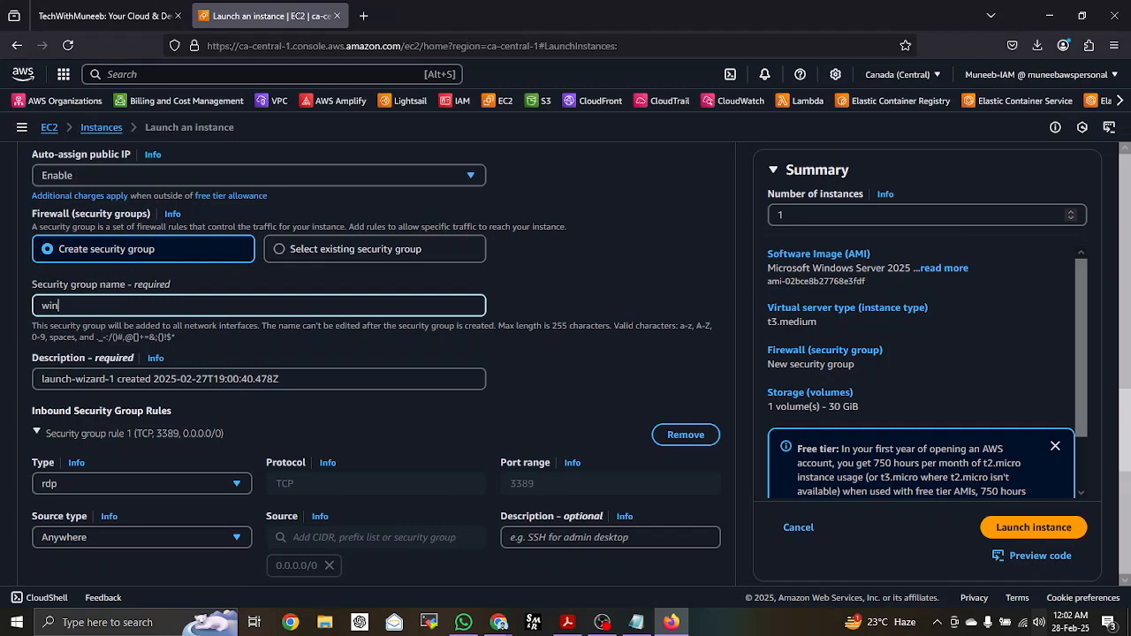
text(dows EC2 SG)
drag(292, 378, 1, 375)
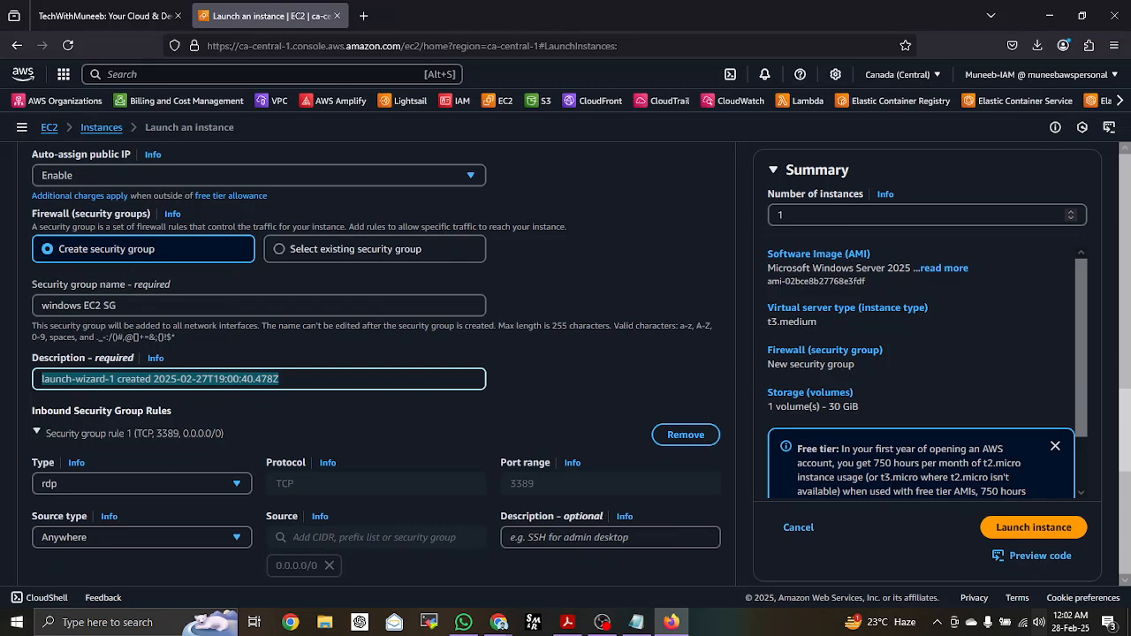
text(this is for windows iis webserevr only)
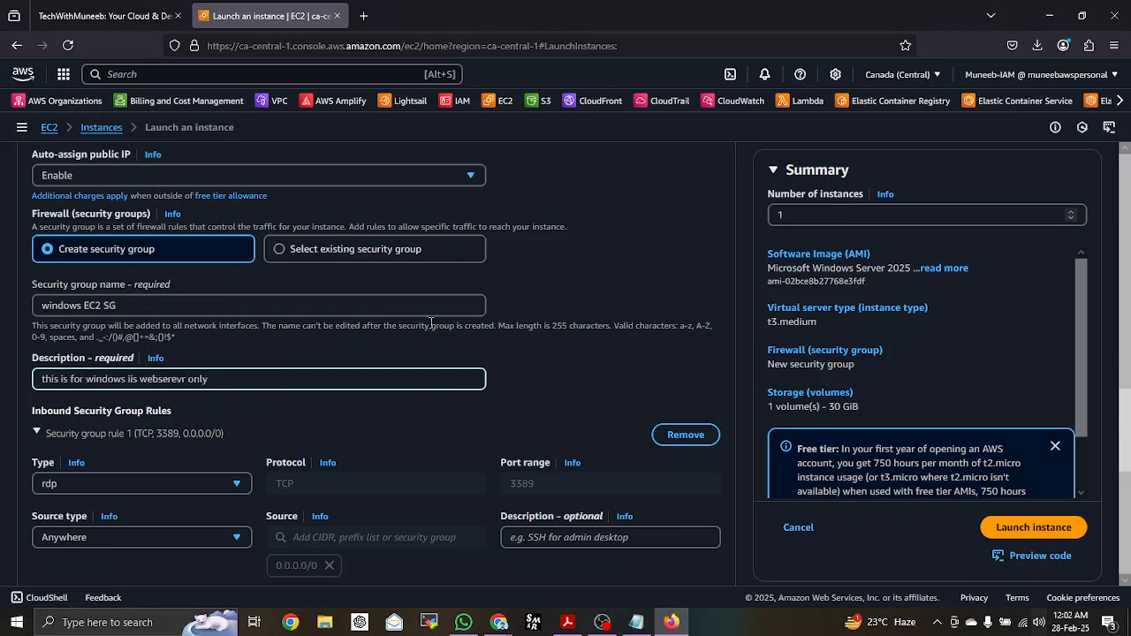
click(180, 379)
key(BackSpace)
text(e)
Check the port range of the existing rdp inbound rule and add a second security group rule.
scroll(361, 226, down, 3)
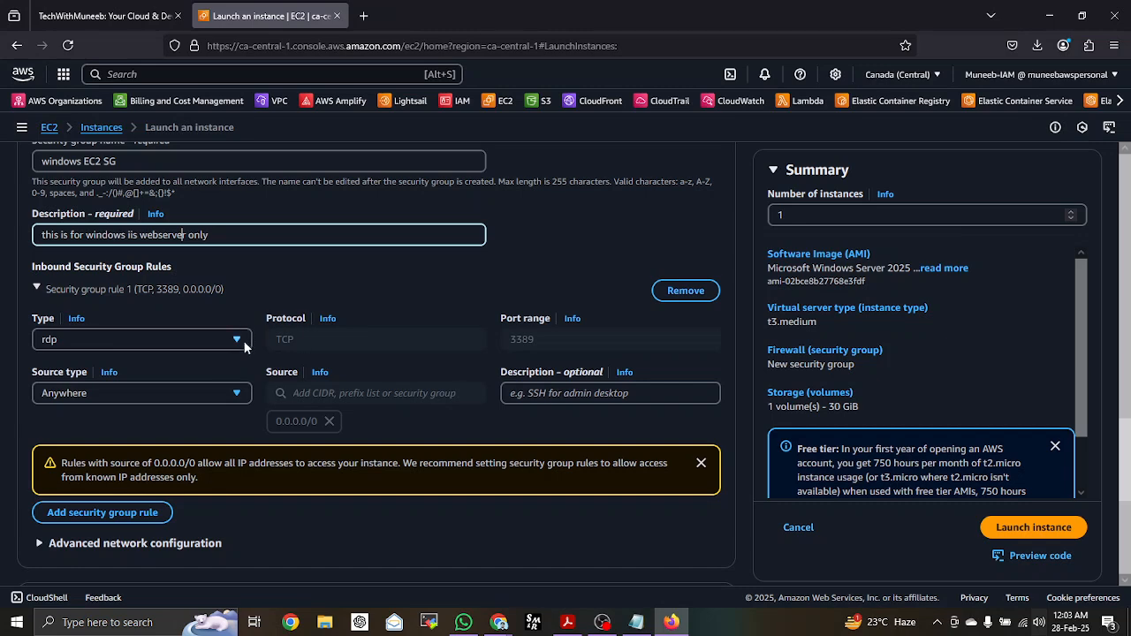
drag(541, 340, 518, 341)
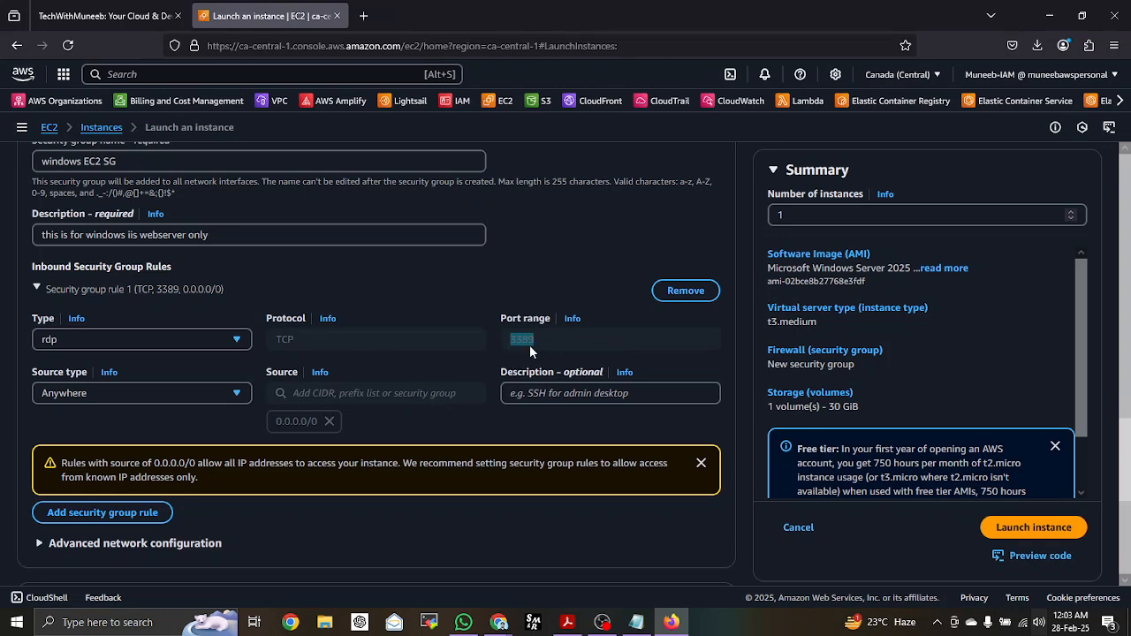
scroll(529, 345, down, 2)
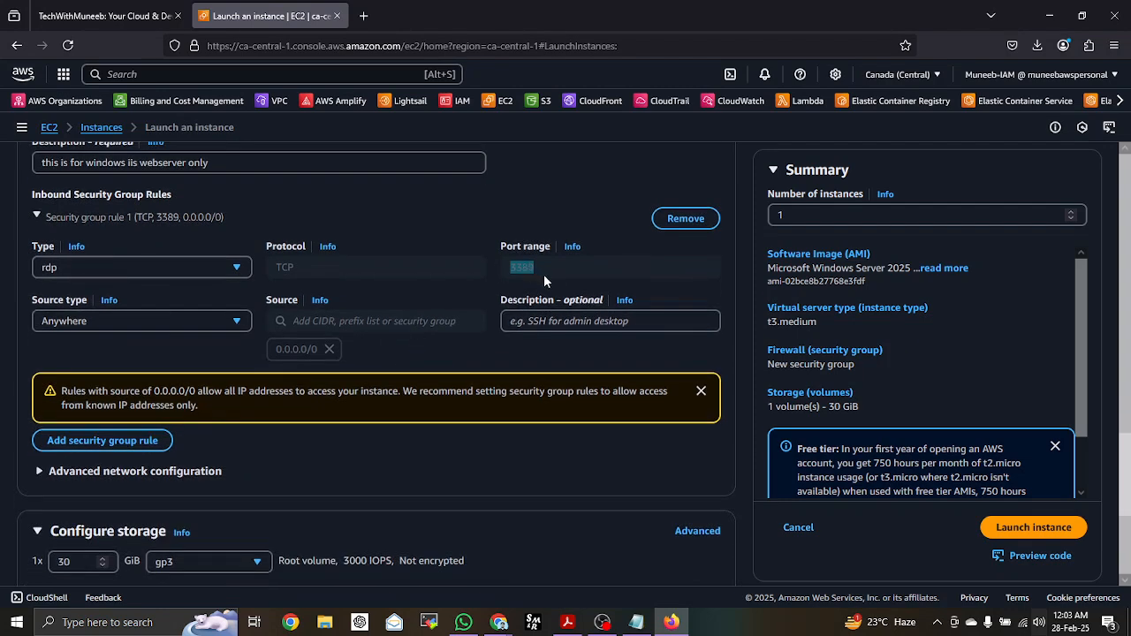
scroll(528, 344, up, 2)
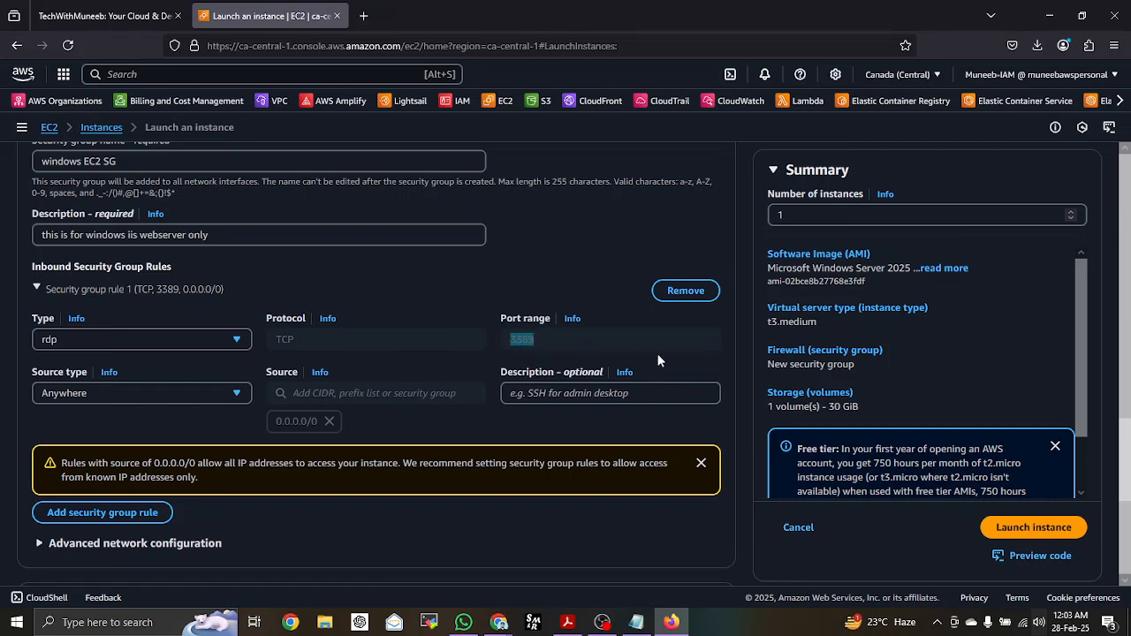
scroll(474, 313, down, 3)
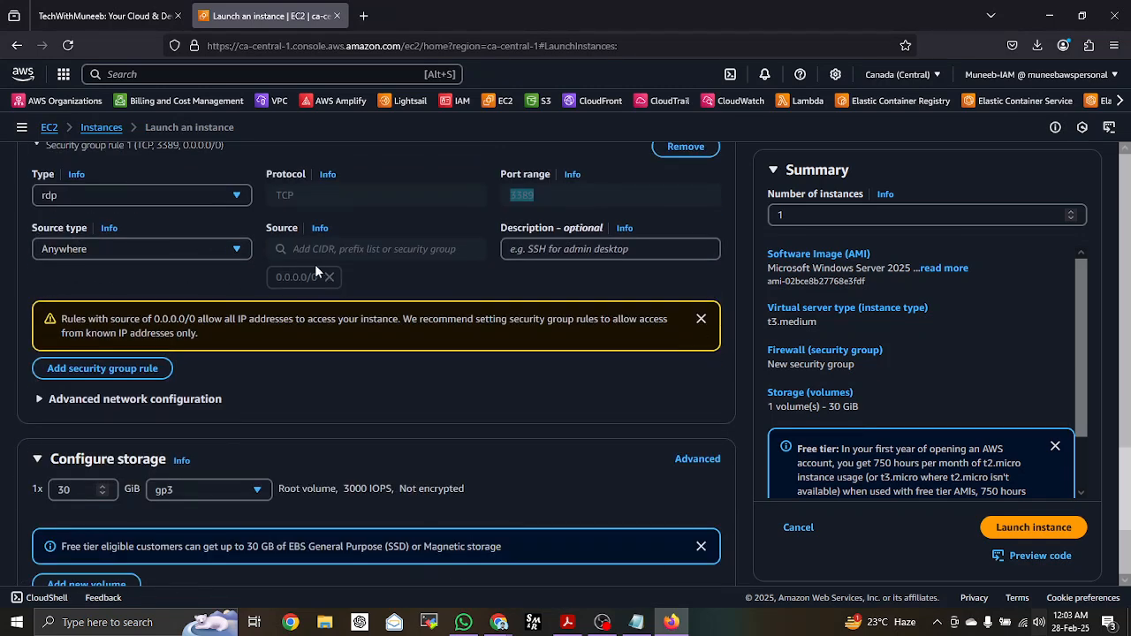
scroll(176, 283, down, 2)
click(131, 369)
scroll(265, 340, up, 3)
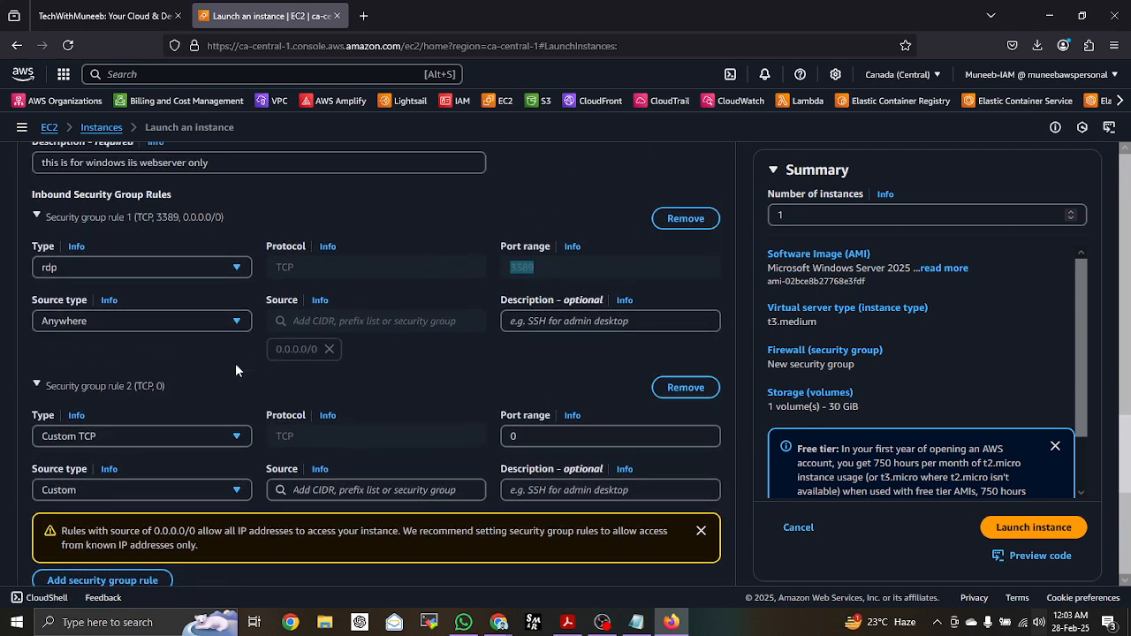
scroll(300, 384, down, 1)
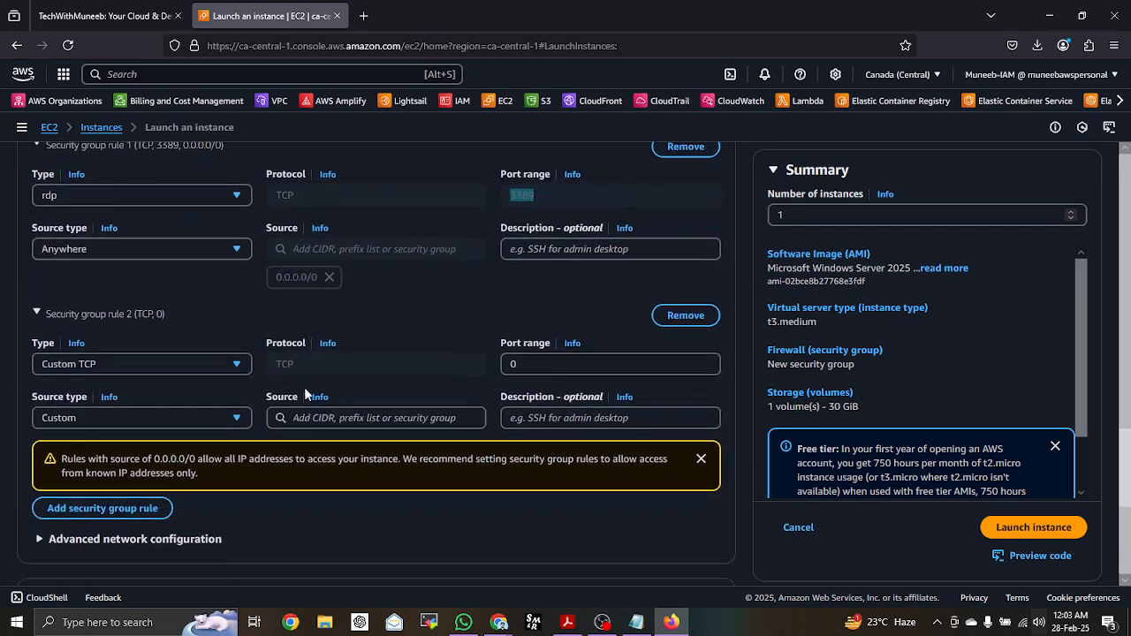
Set the second inbound rule's type to HTTP and its source to 0.0.0.0/0.
click(196, 364)
scroll(168, 463, down, 2)
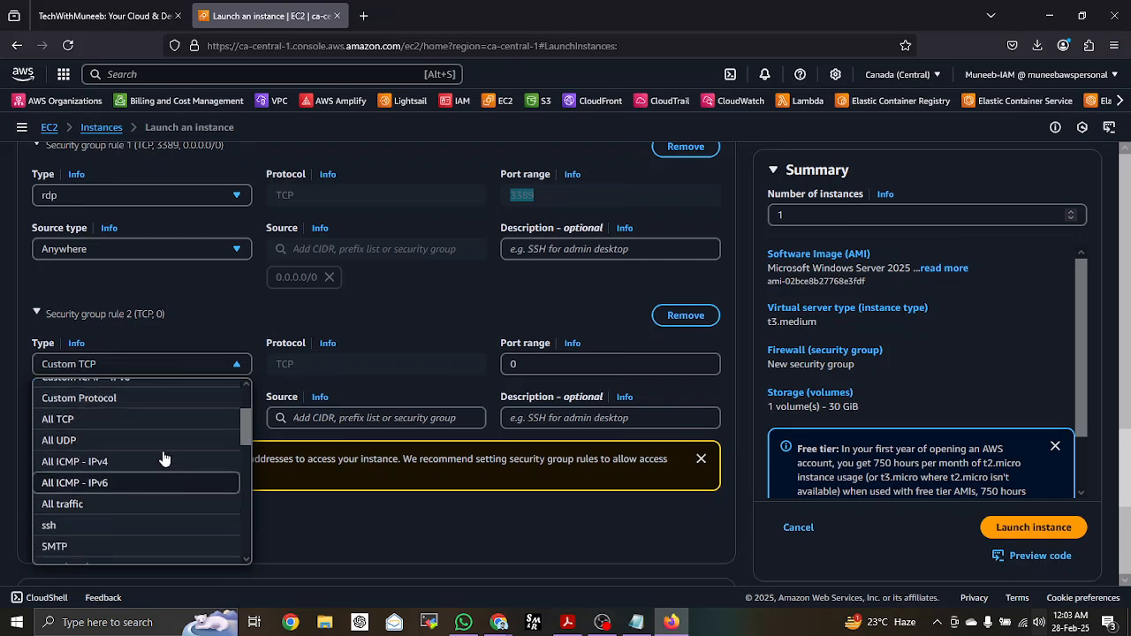
scroll(136, 512, down, 2)
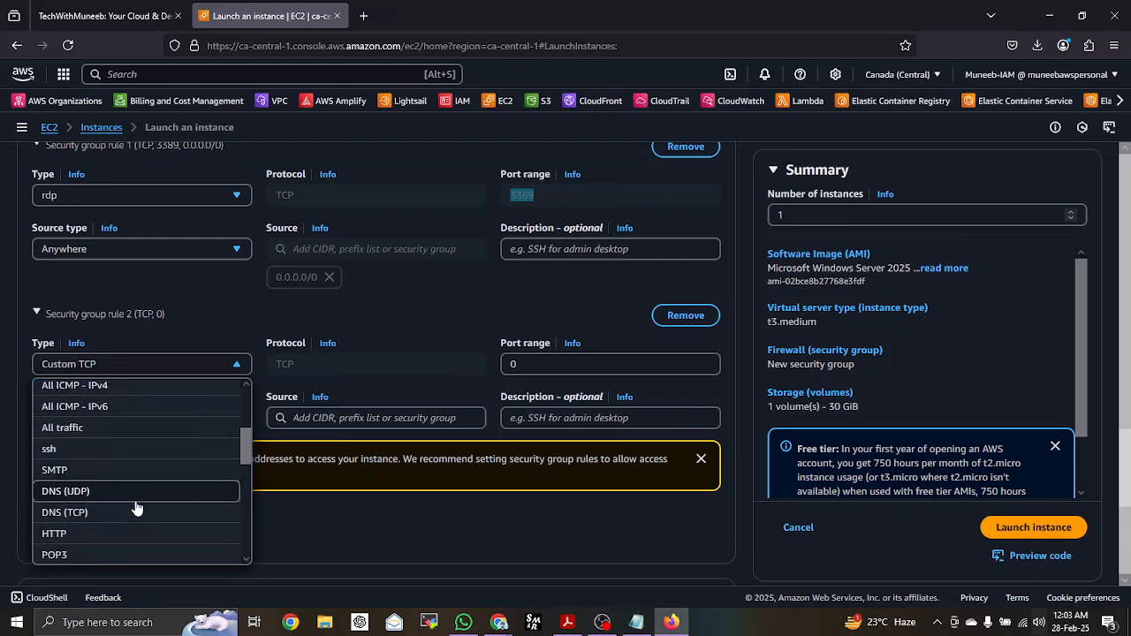
click(139, 537)
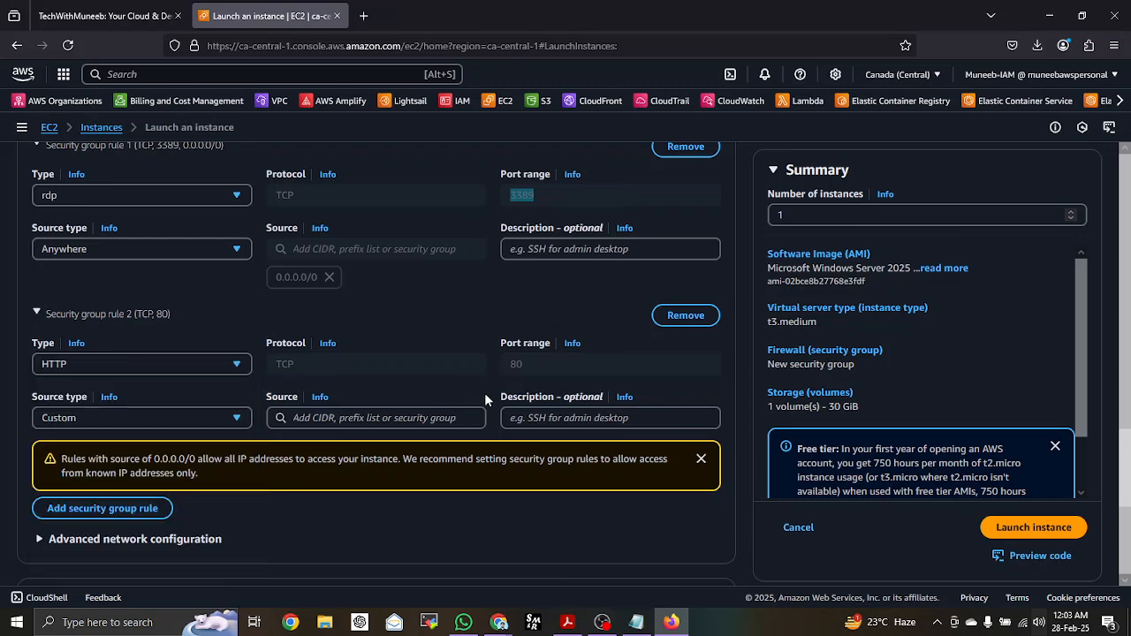
click(390, 420)
click(344, 212)
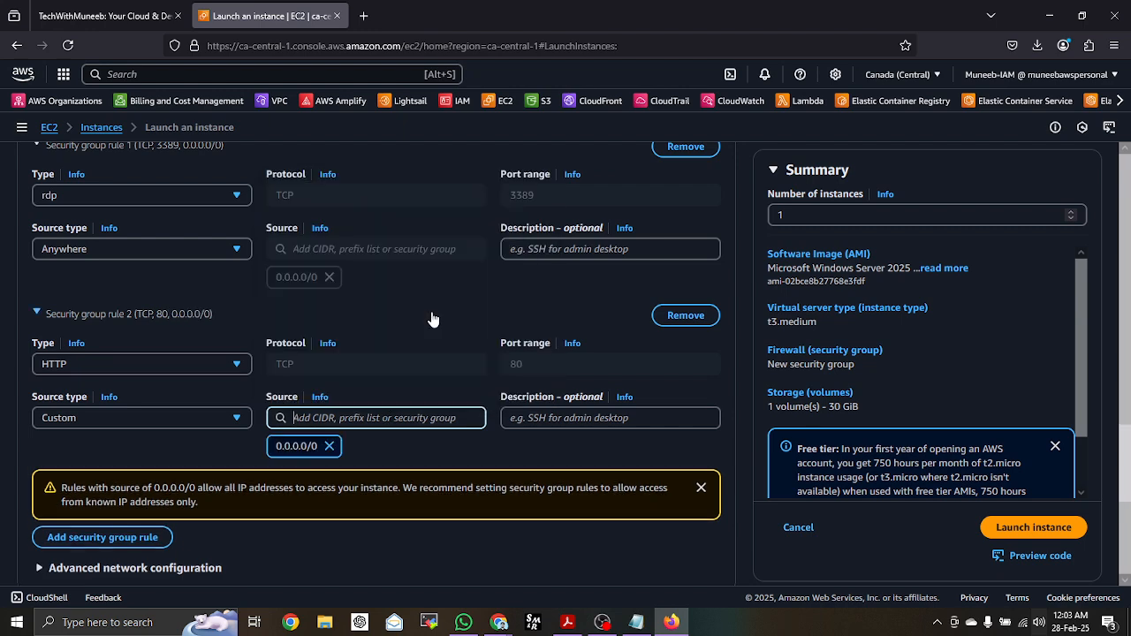
Set the root volume size to 35 GiB in the storage configuration.
scroll(451, 371, down, 3)
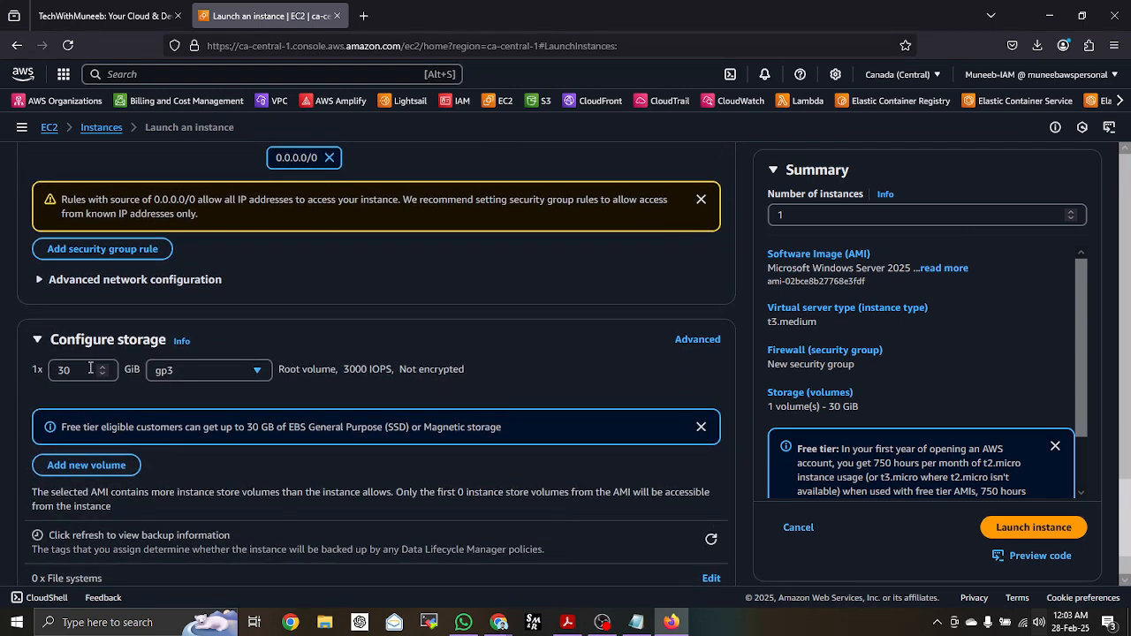
click(74, 370)
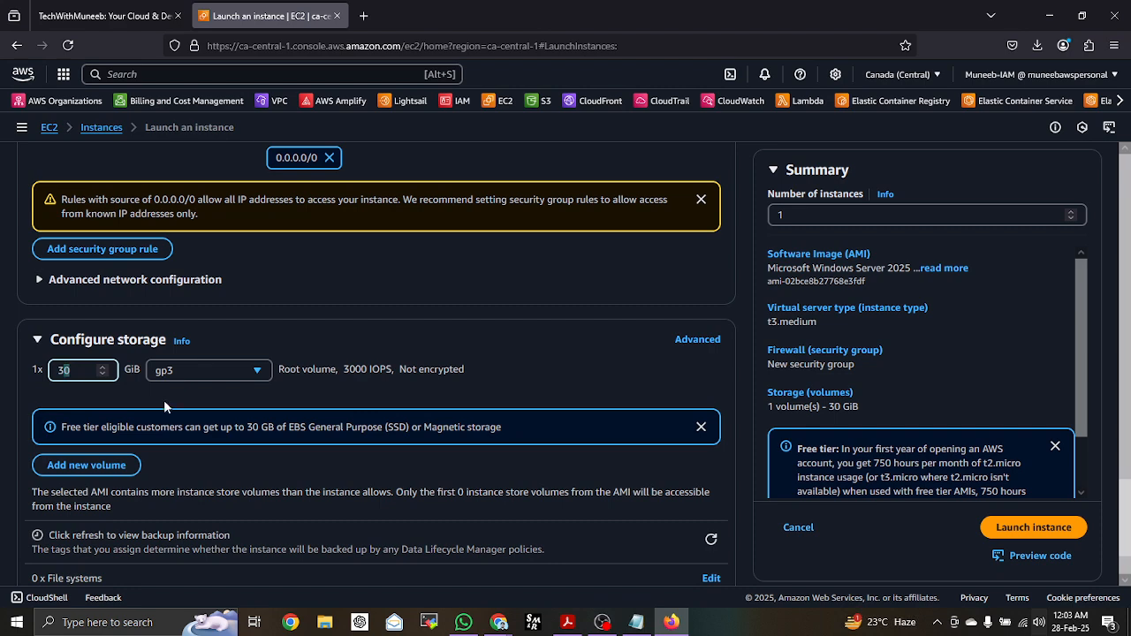
text(5)
scroll(363, 313, down, 1)
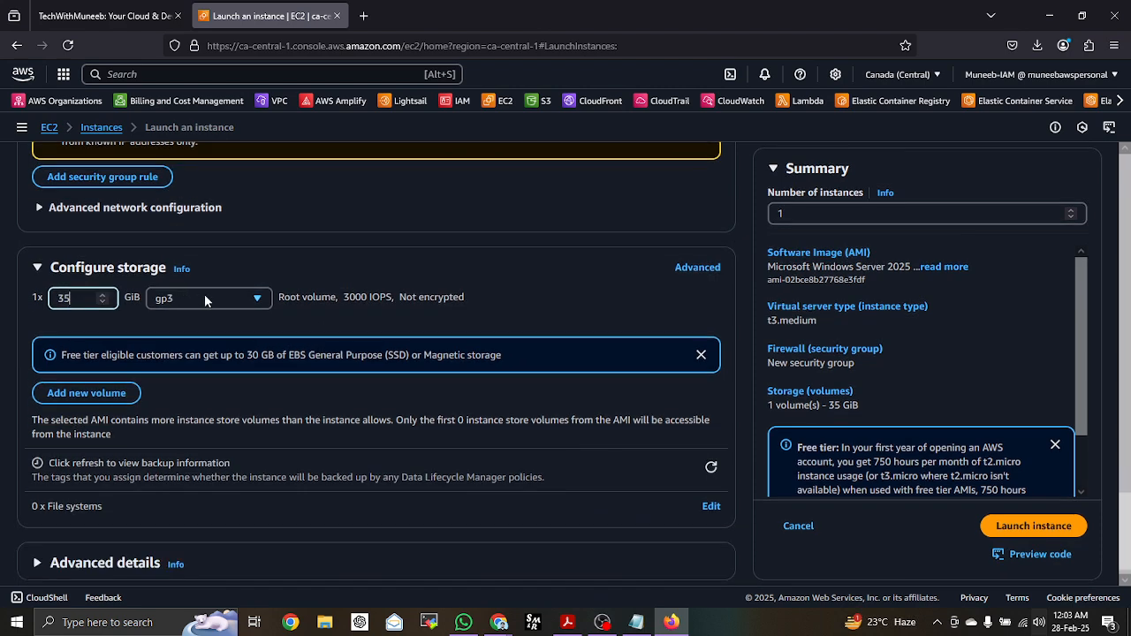
scroll(168, 305, down, 1)
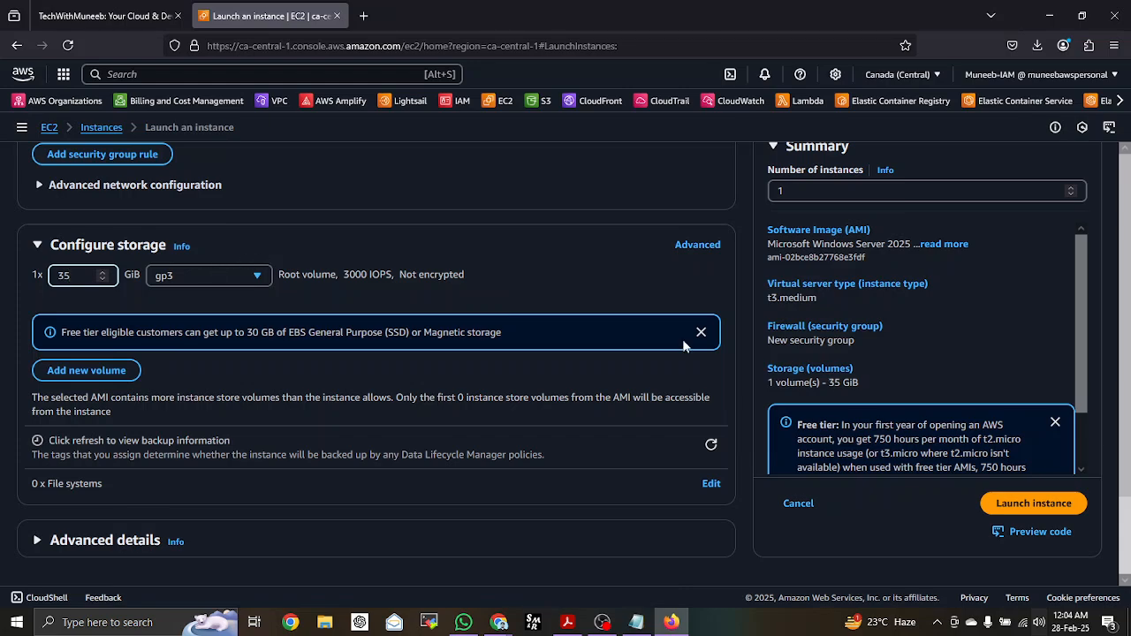
Review the configured settings and launch the instance, and refresh its state in the instances list.
scroll(481, 325, up, 10)
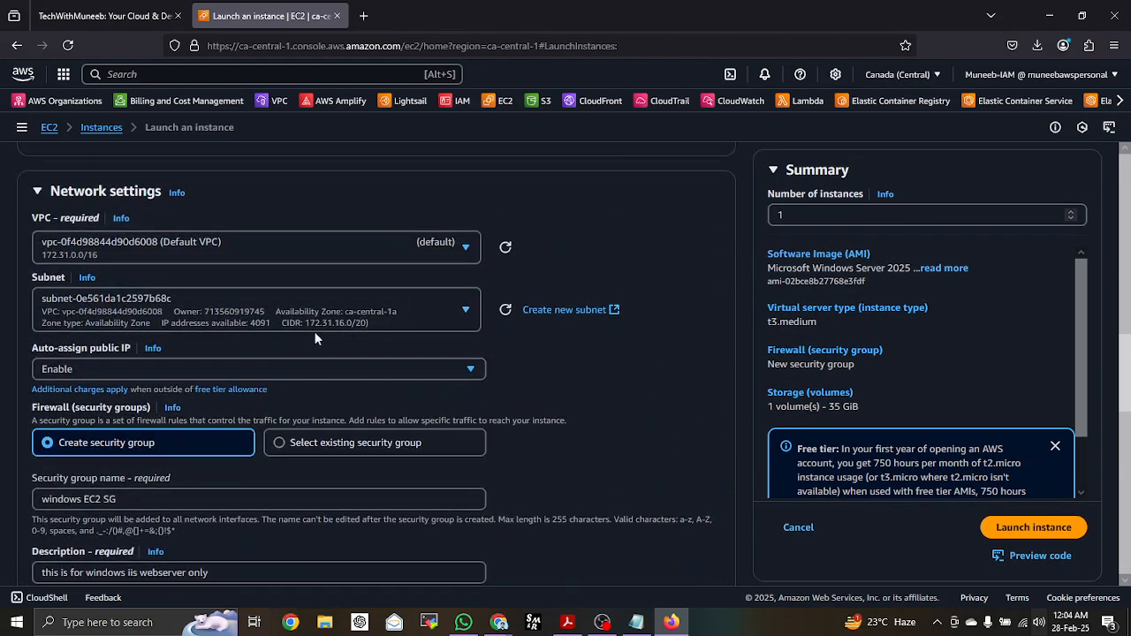
scroll(325, 338, up, 8)
scroll(280, 331, up, 4)
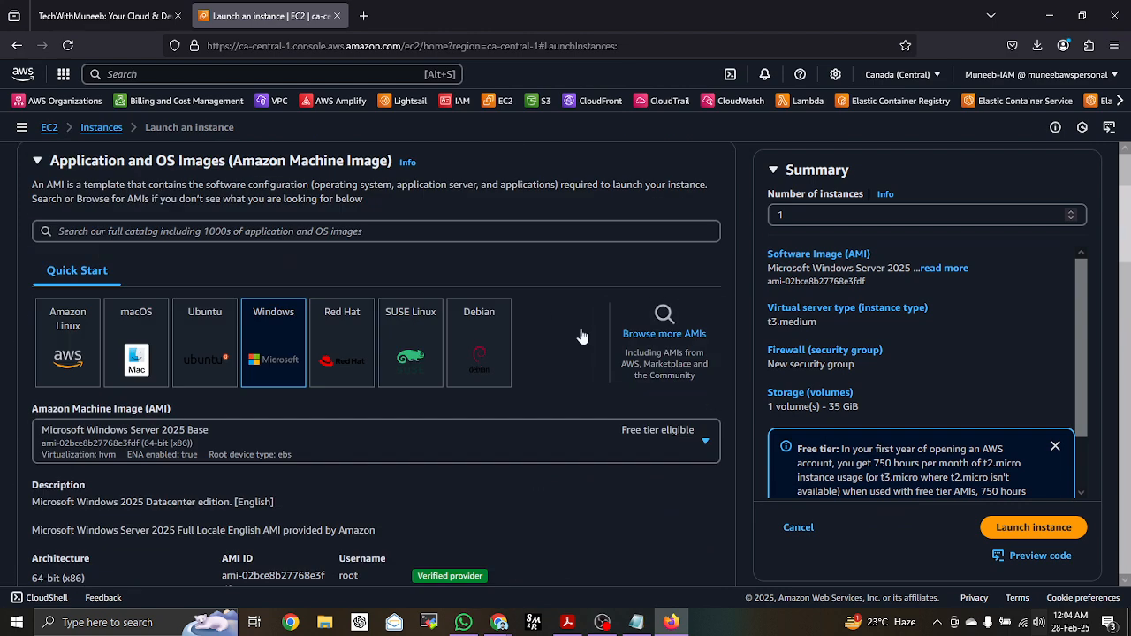
scroll(719, 420, down, 3)
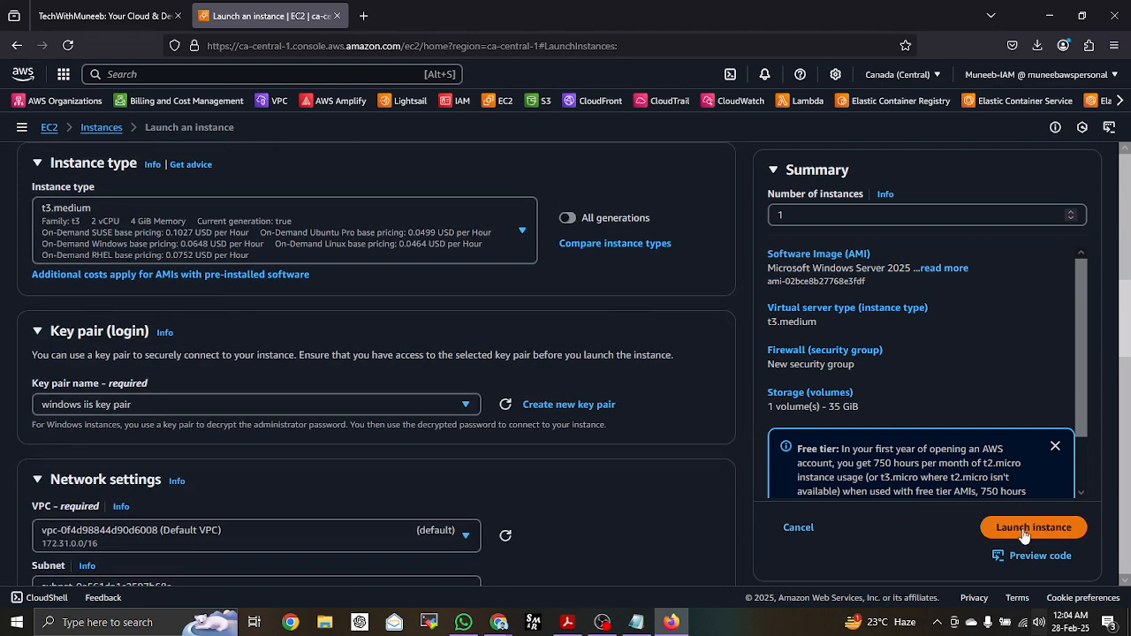
click(1033, 526)
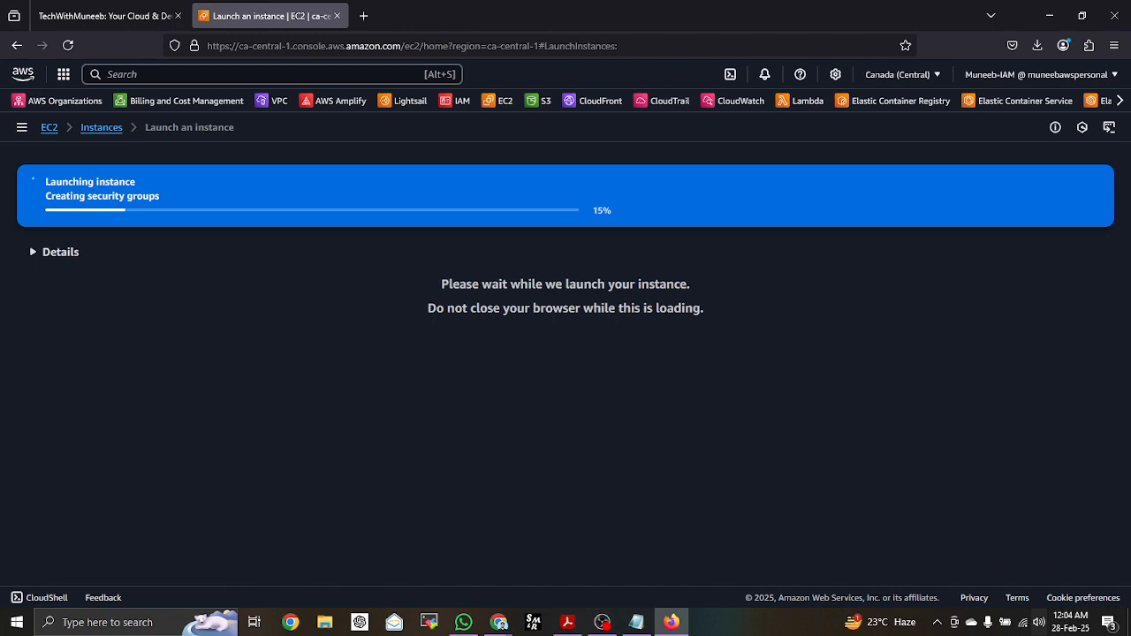
click(97, 129)
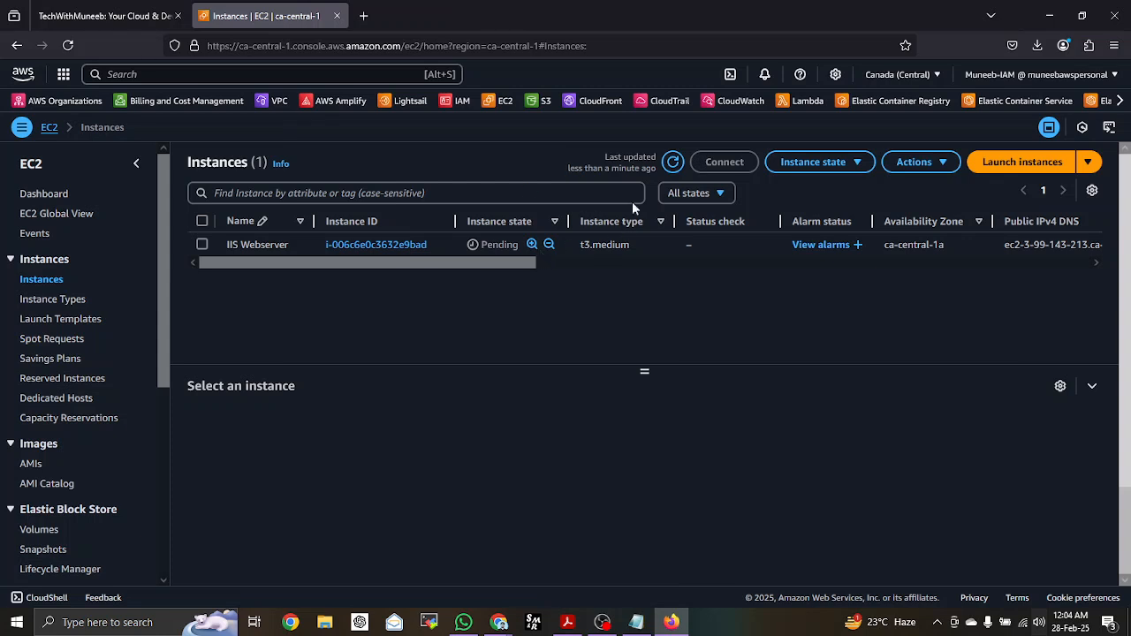
click(675, 165)
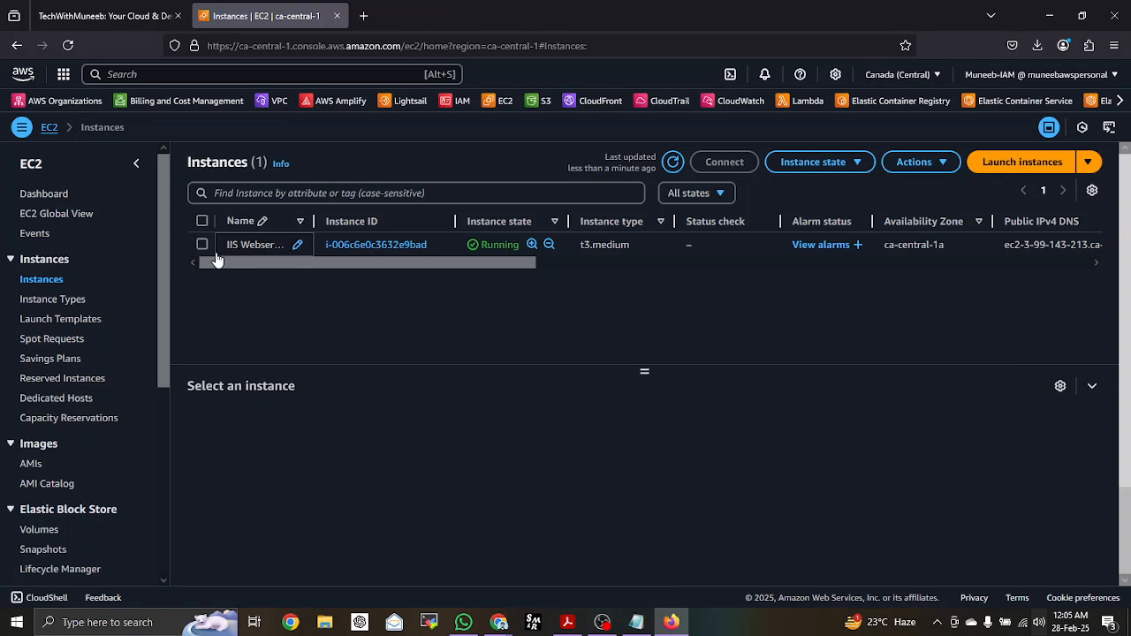
Open the RDP client connection options for the IIS Webserver instance.
click(442, 251)
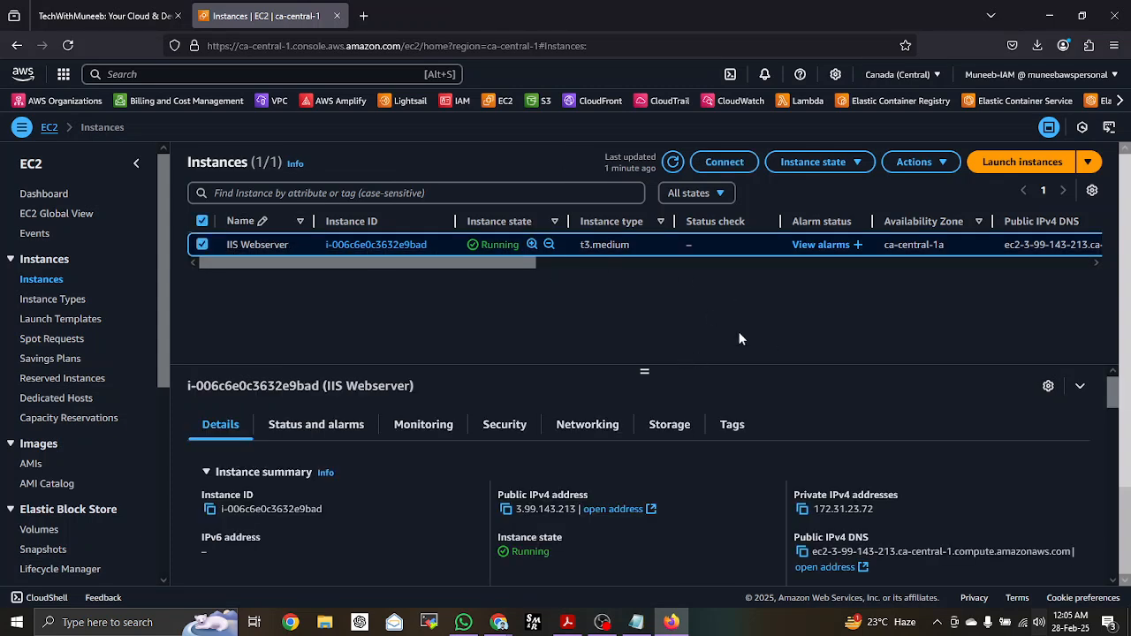
click(724, 163)
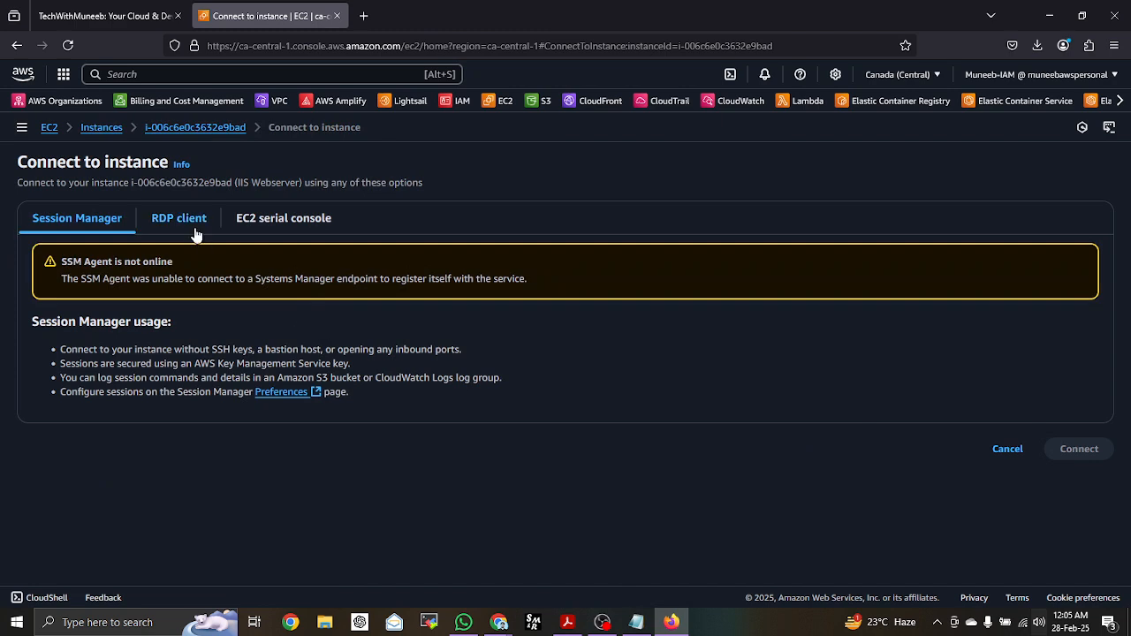
click(187, 221)
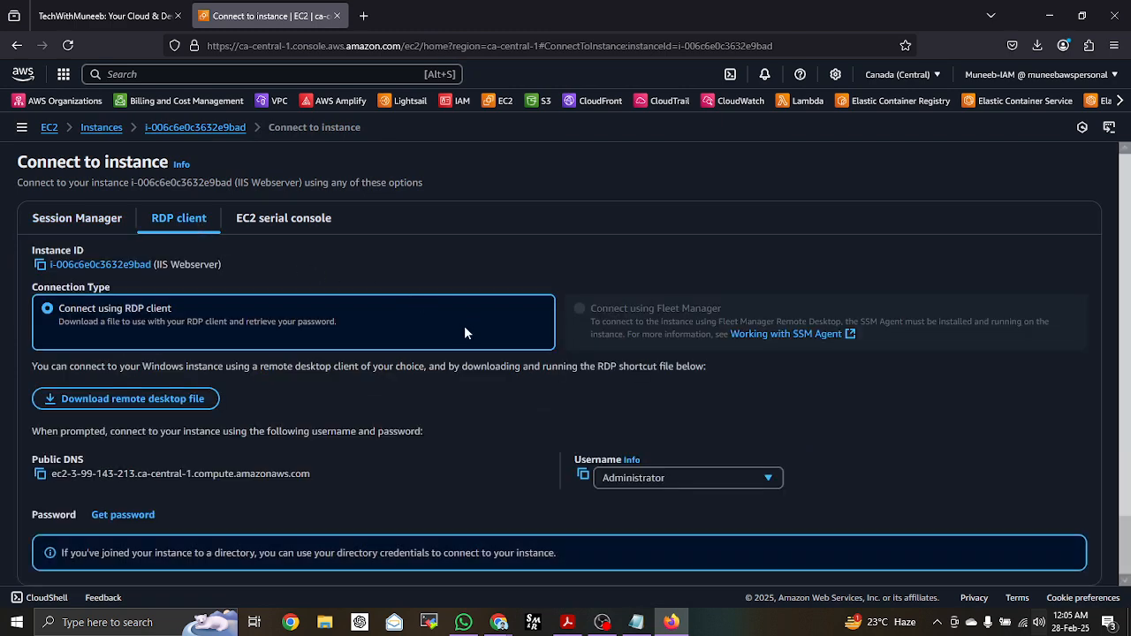
scroll(530, 331, down, 2)
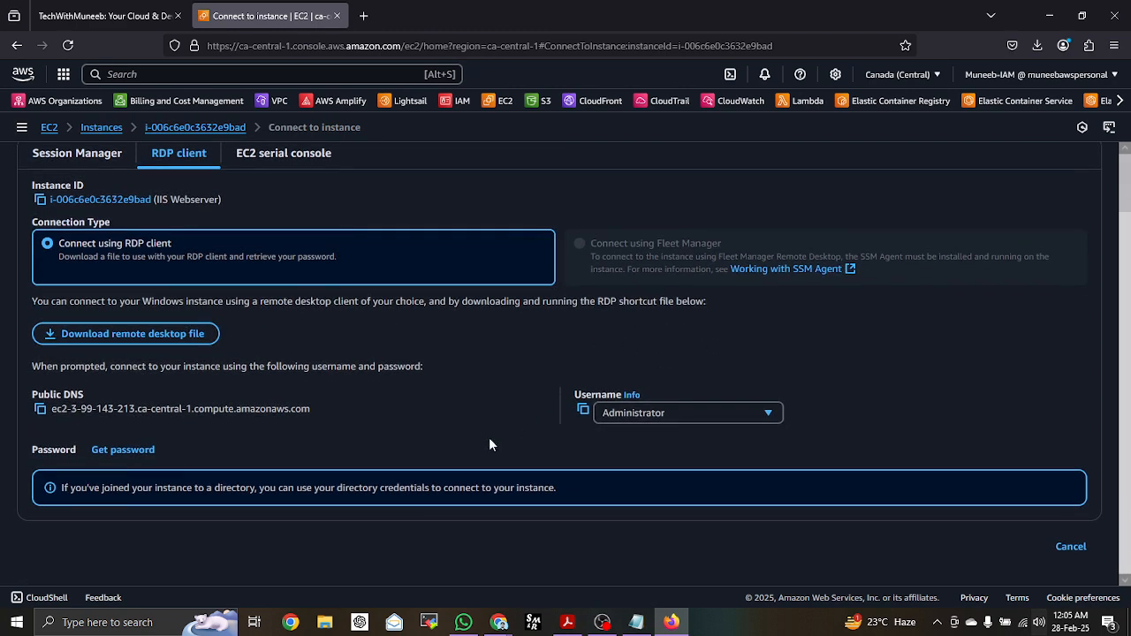
click(90, 619)
text(mstsc)
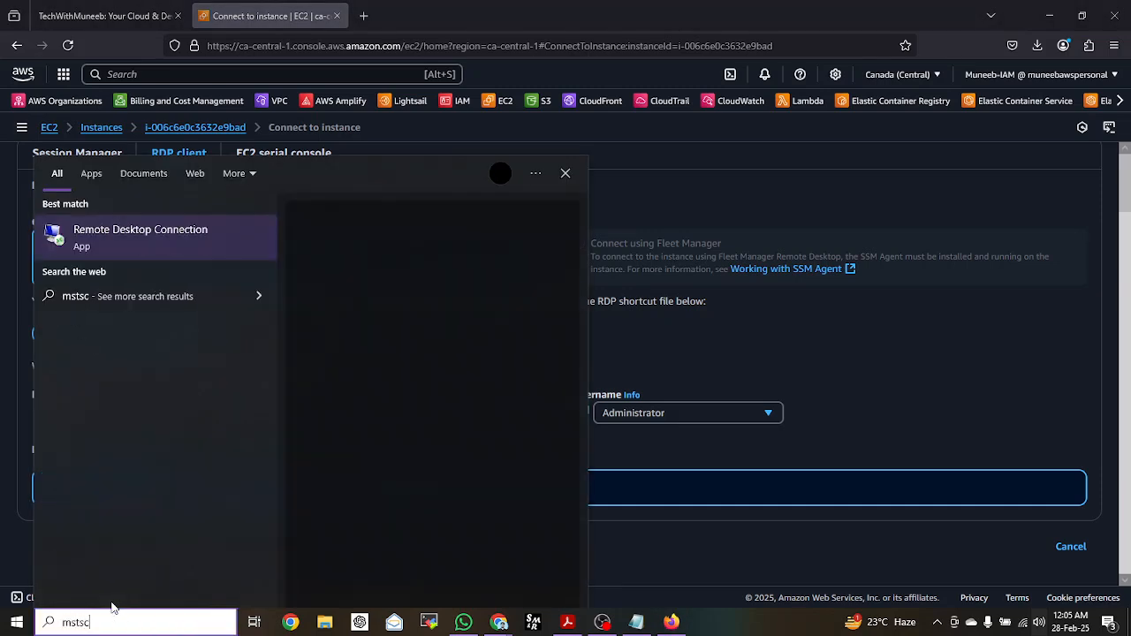
click(202, 237)
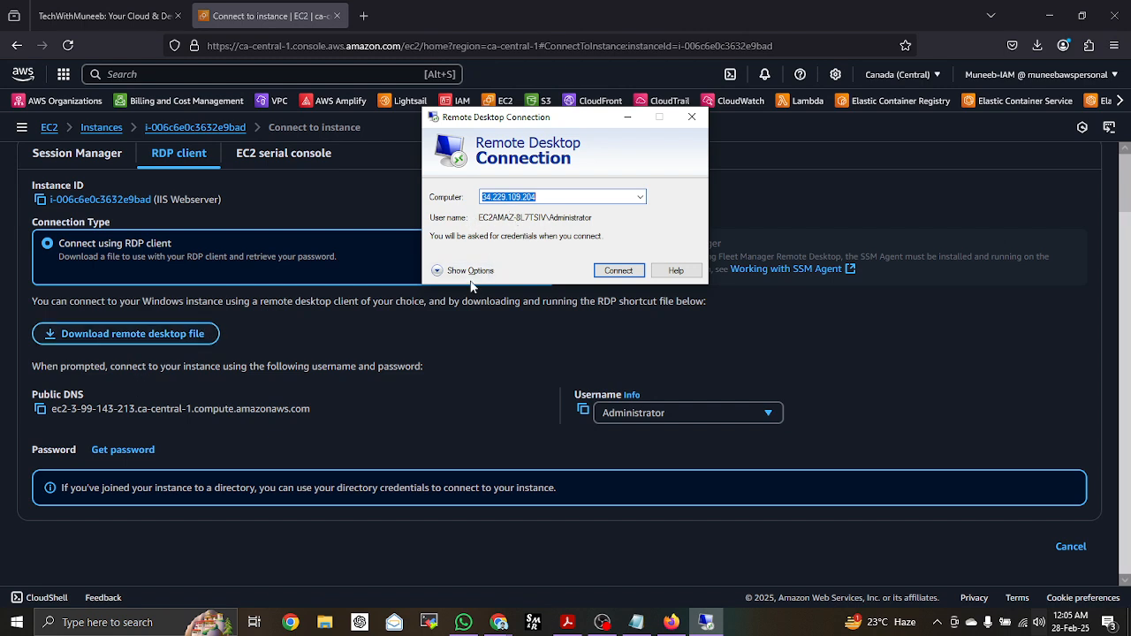
click(696, 118)
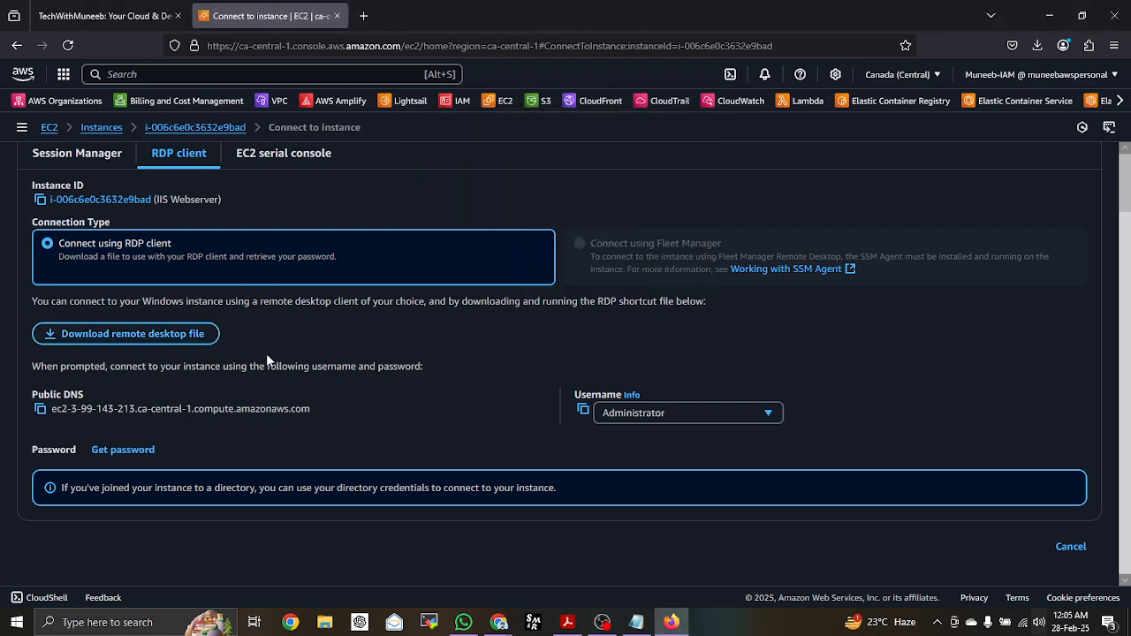
Download the remote desktop file and decrypt the Windows administrator password using windows iis key pair.pem from Downloads.
click(133, 346)
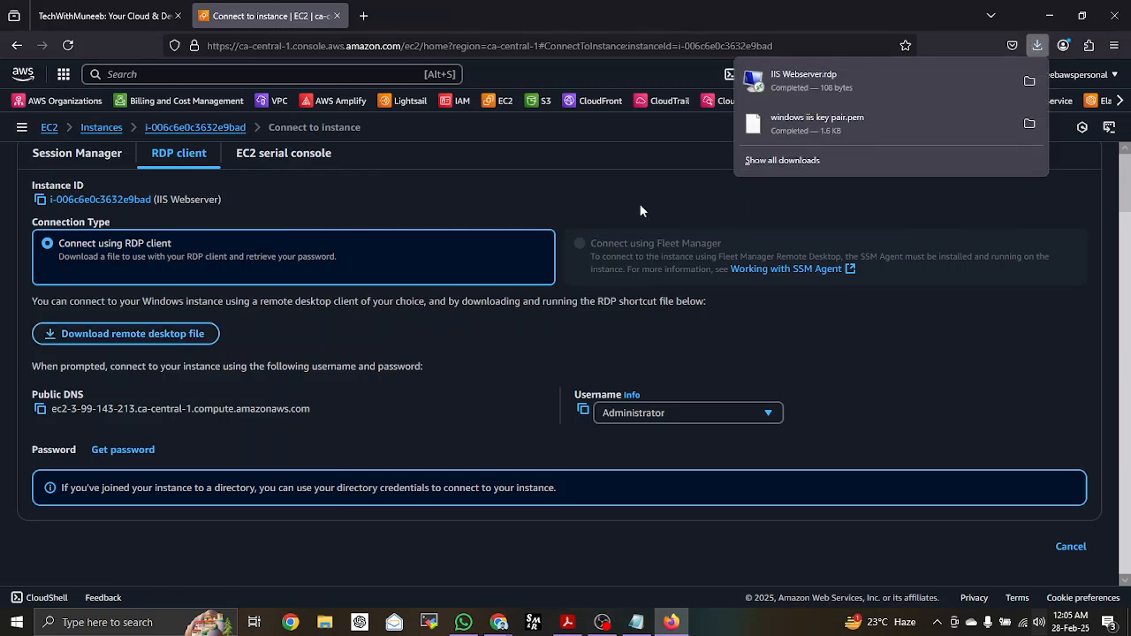
click(122, 450)
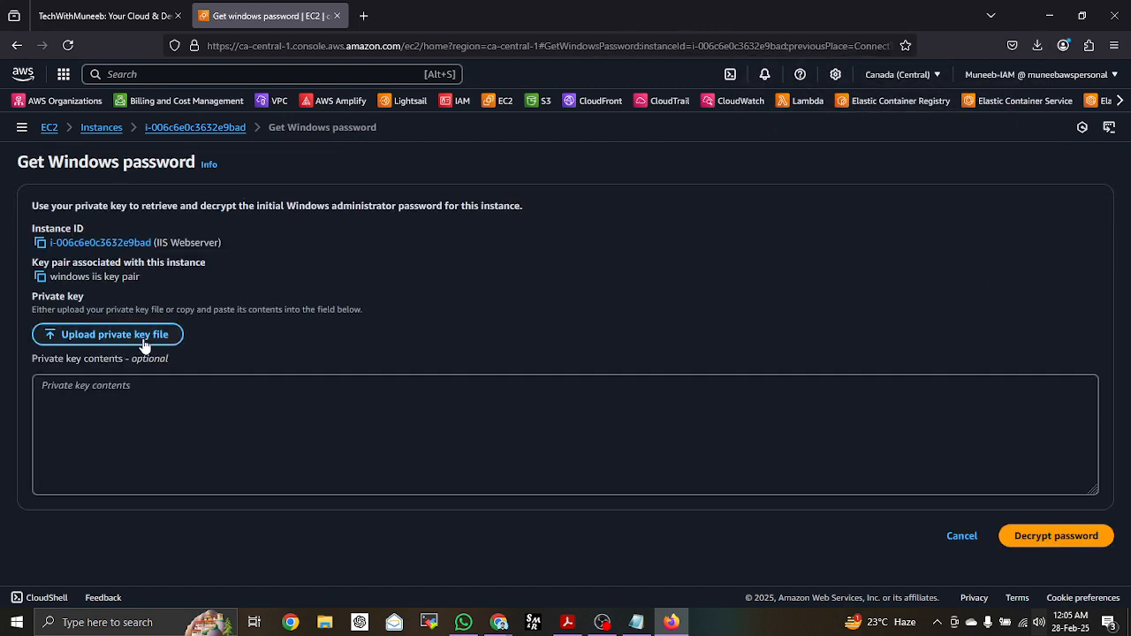
click(145, 334)
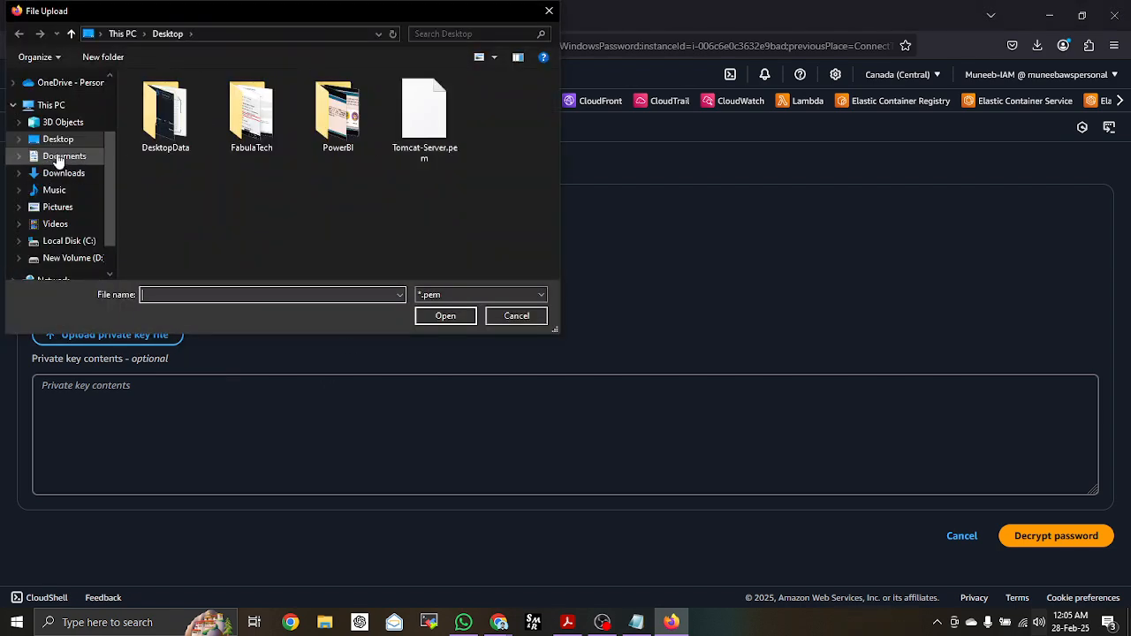
click(75, 173)
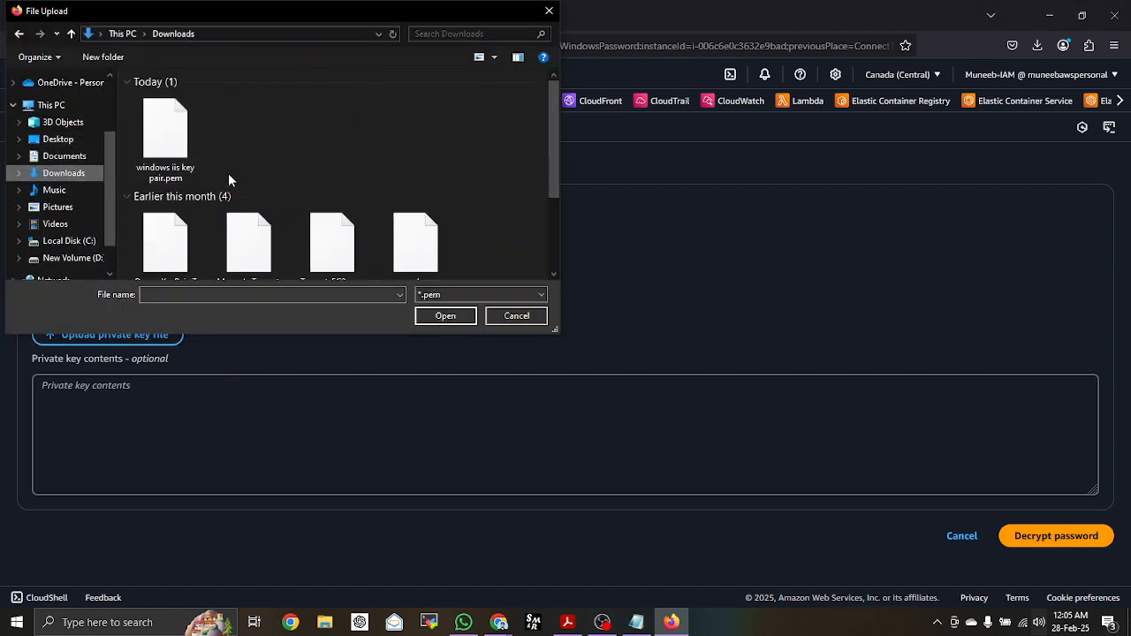
double_click(179, 150)
scroll(498, 447, down, 5)
click(1041, 566)
scroll(59, 436, down, 3)
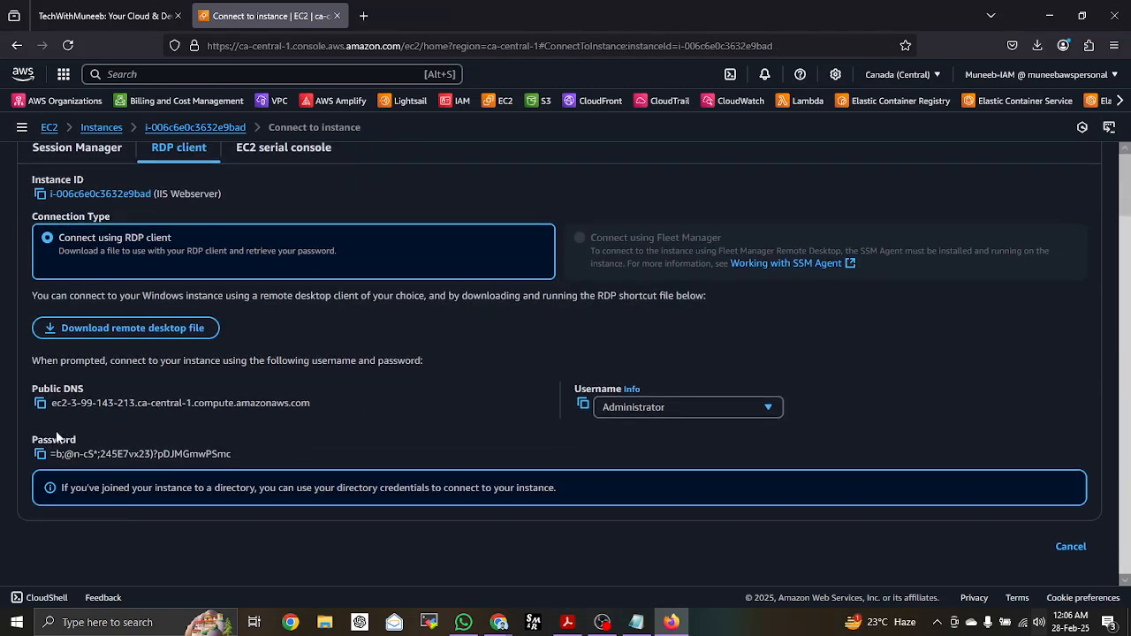
Copy the decrypted administrator password, open the downloaded IIS Webserver.rdp file and connect as Administrator by pasting the password.
click(40, 453)
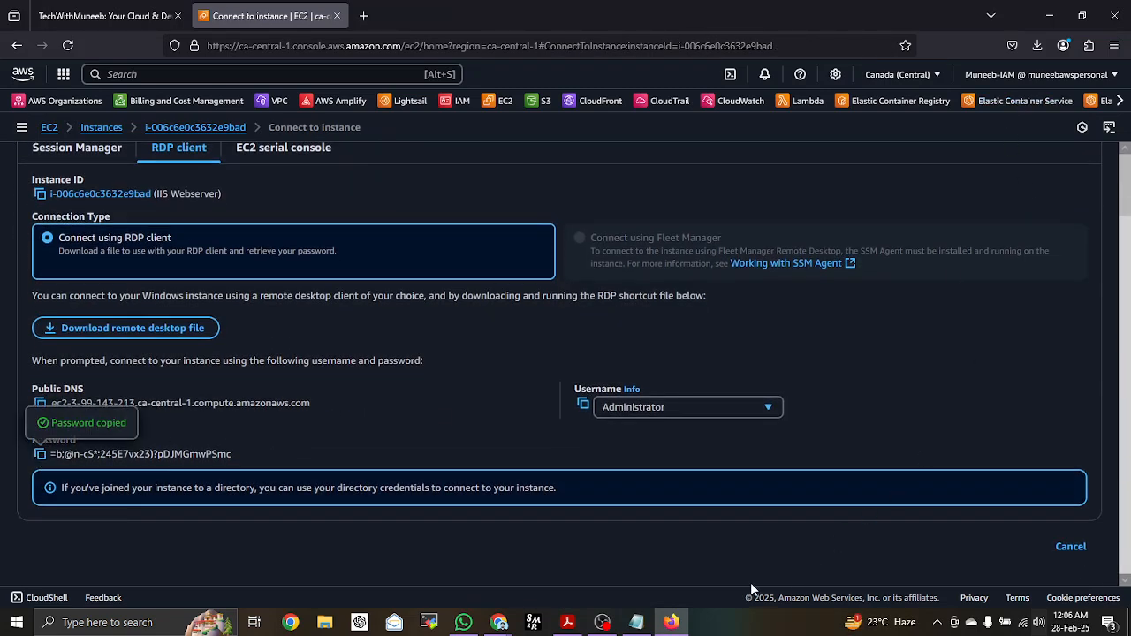
click(1036, 46)
click(822, 78)
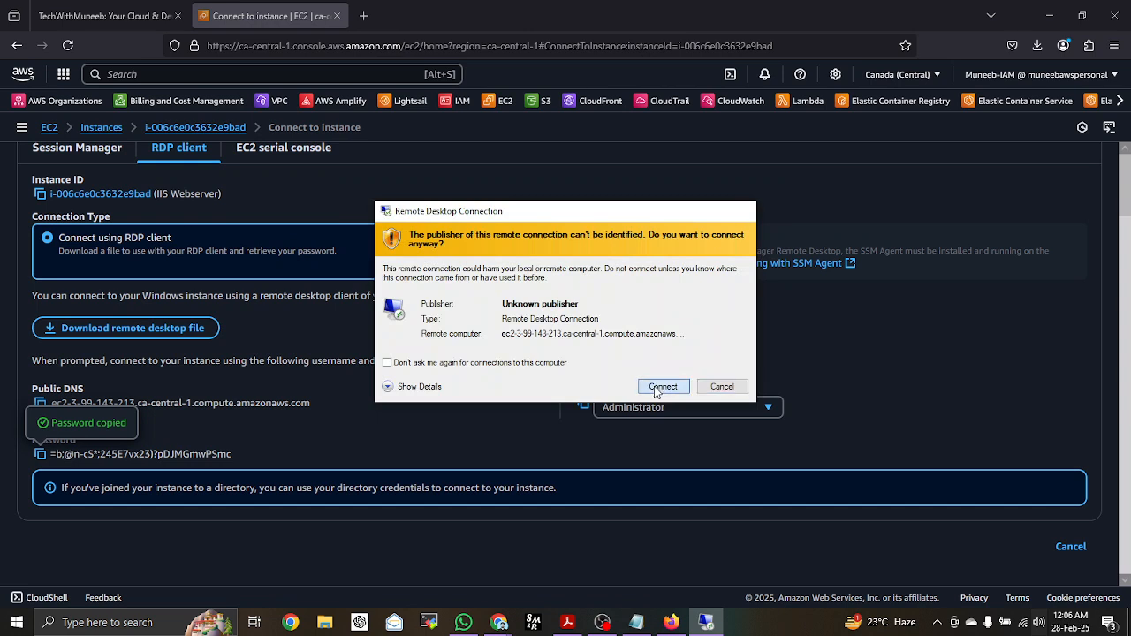
click(662, 387)
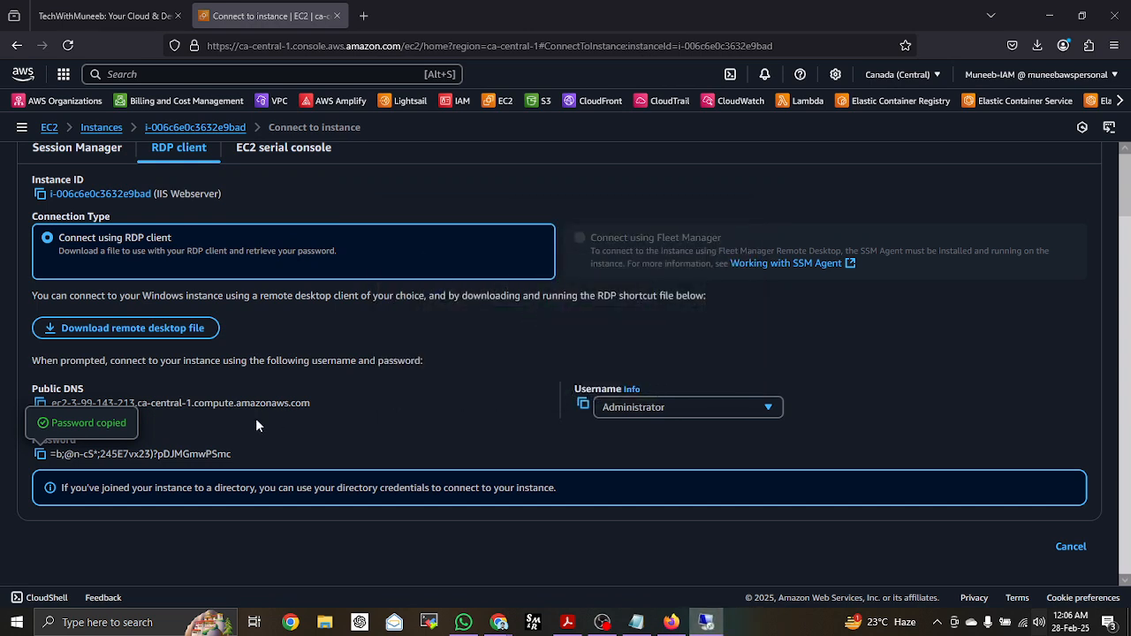
key(ctrl+v)
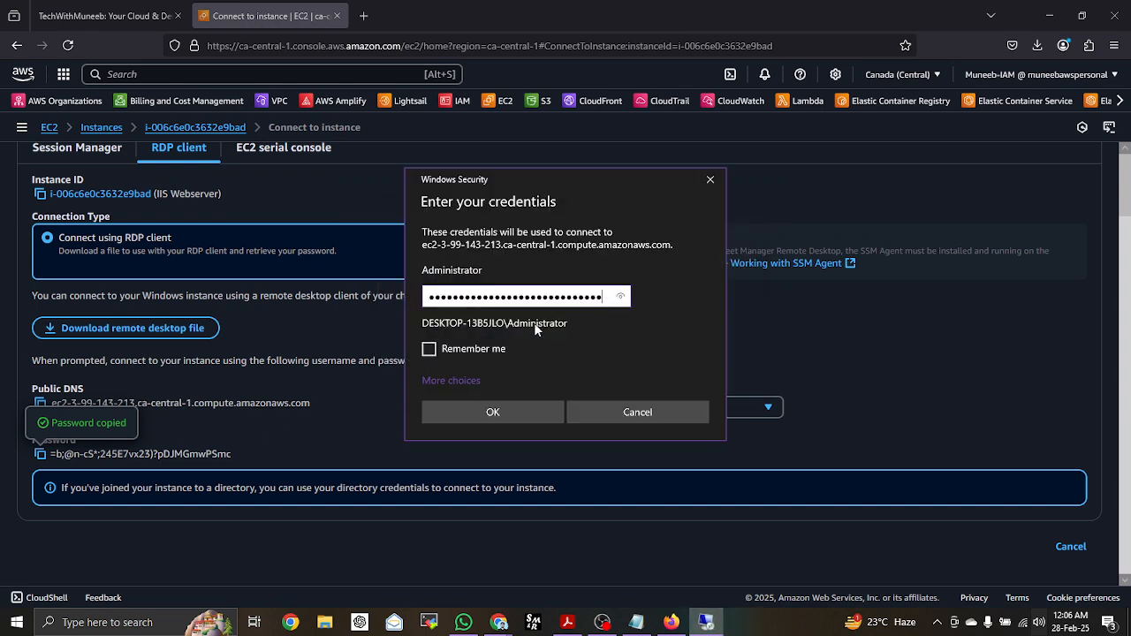
click(622, 297)
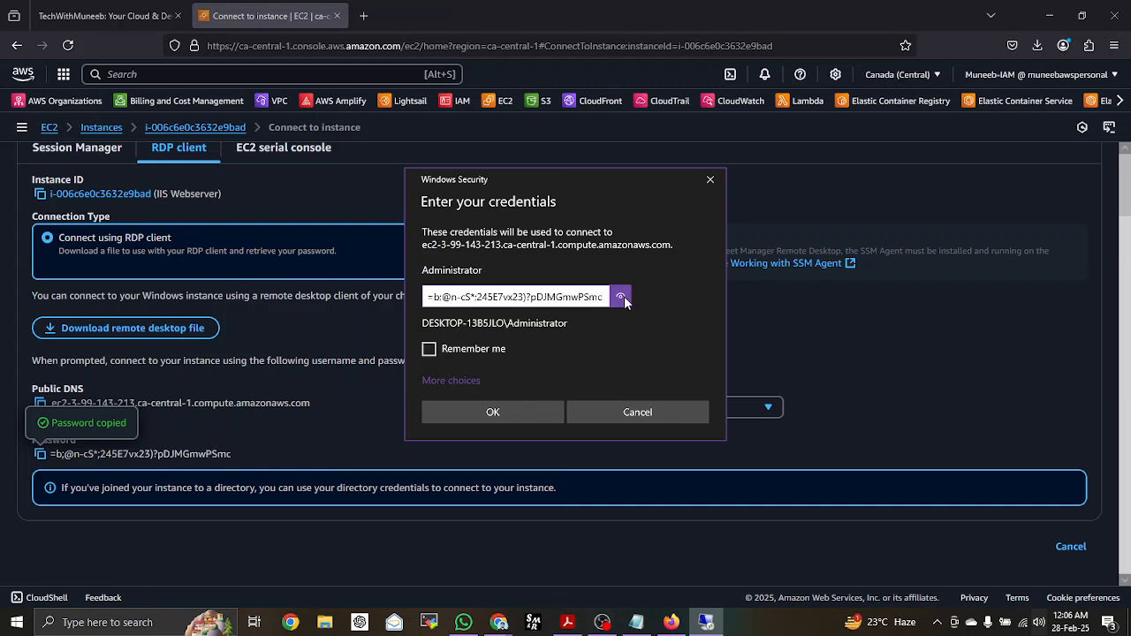
click(504, 407)
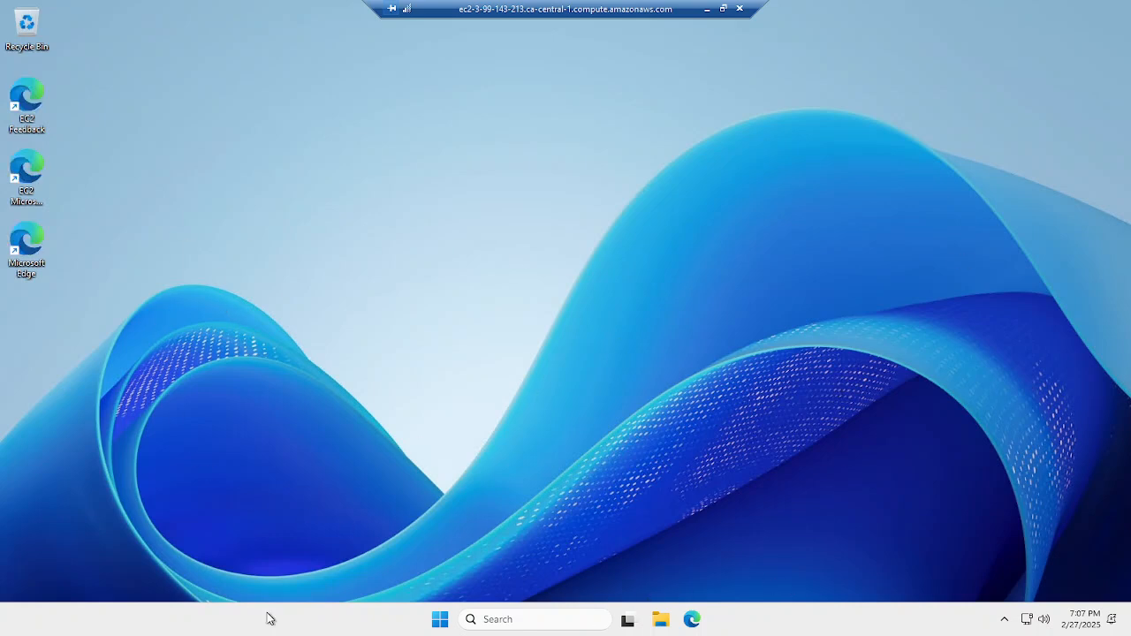
Search for "server manager" on the remote Windows instance and open Server Manager.
click(512, 623)
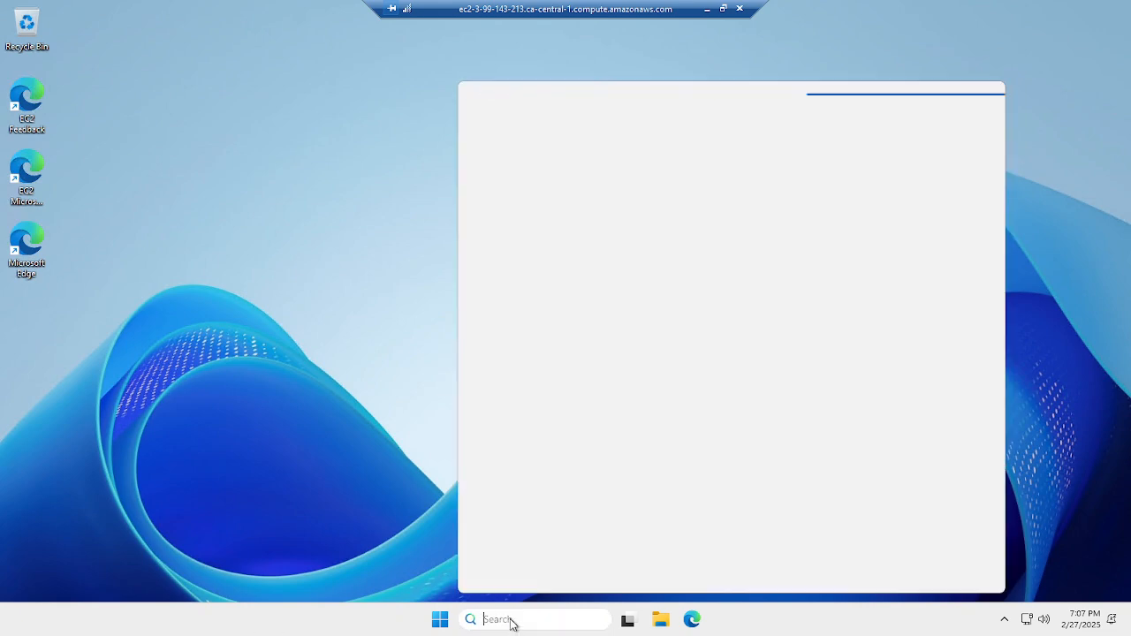
text(server manager)
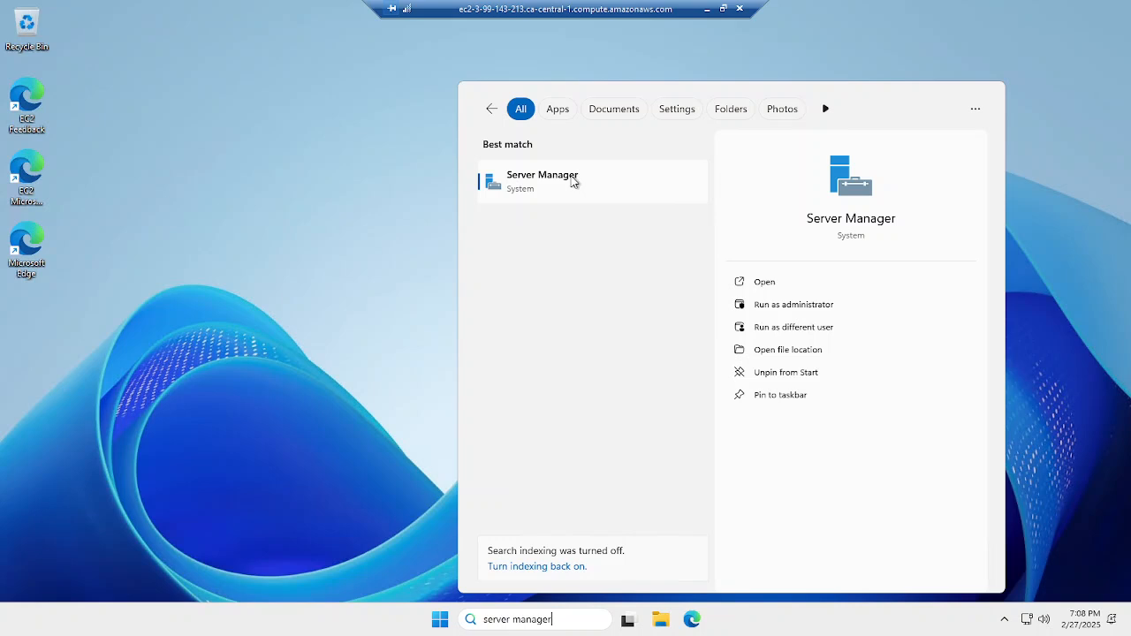
click(572, 182)
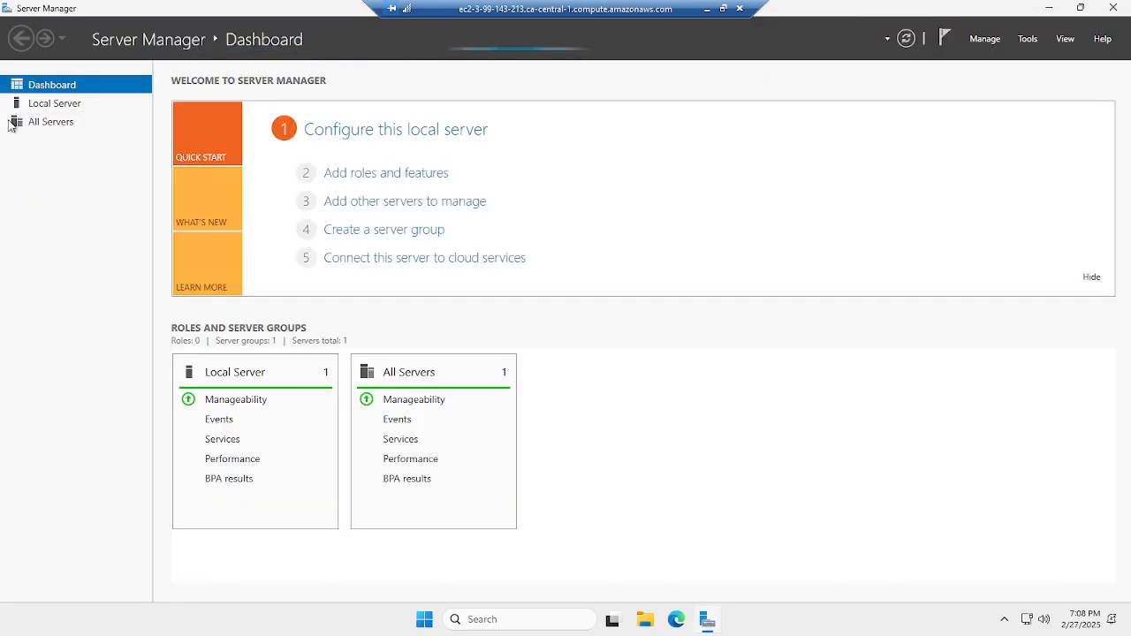
Start the Add Roles and Features Wizard and choose a role-based or feature-based installation on the EC2 server from the server pool.
click(388, 182)
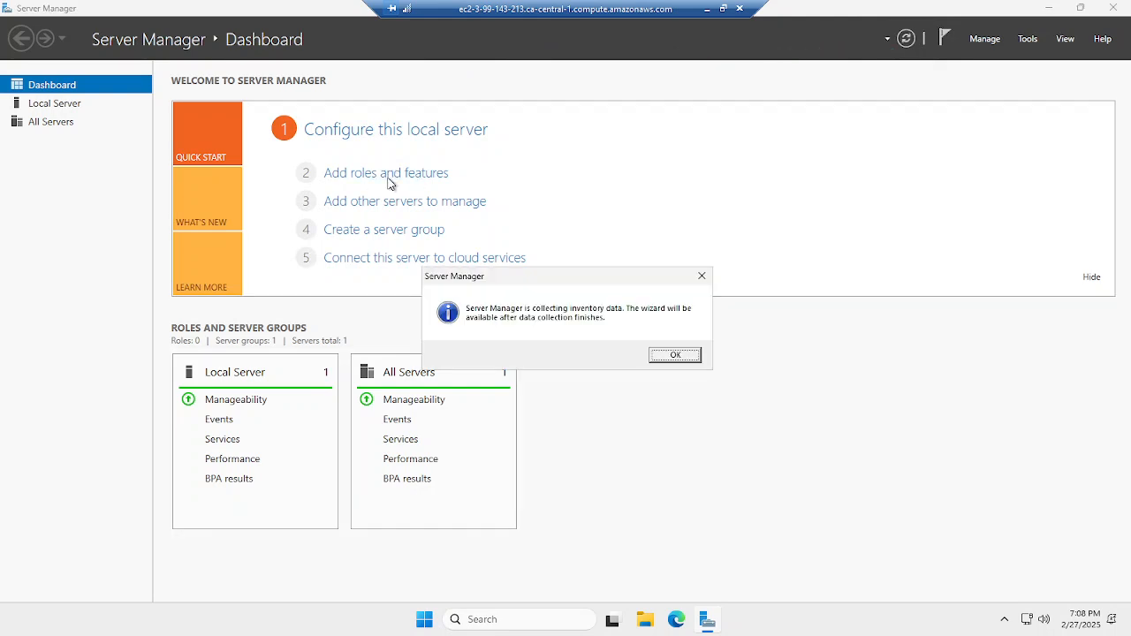
click(675, 355)
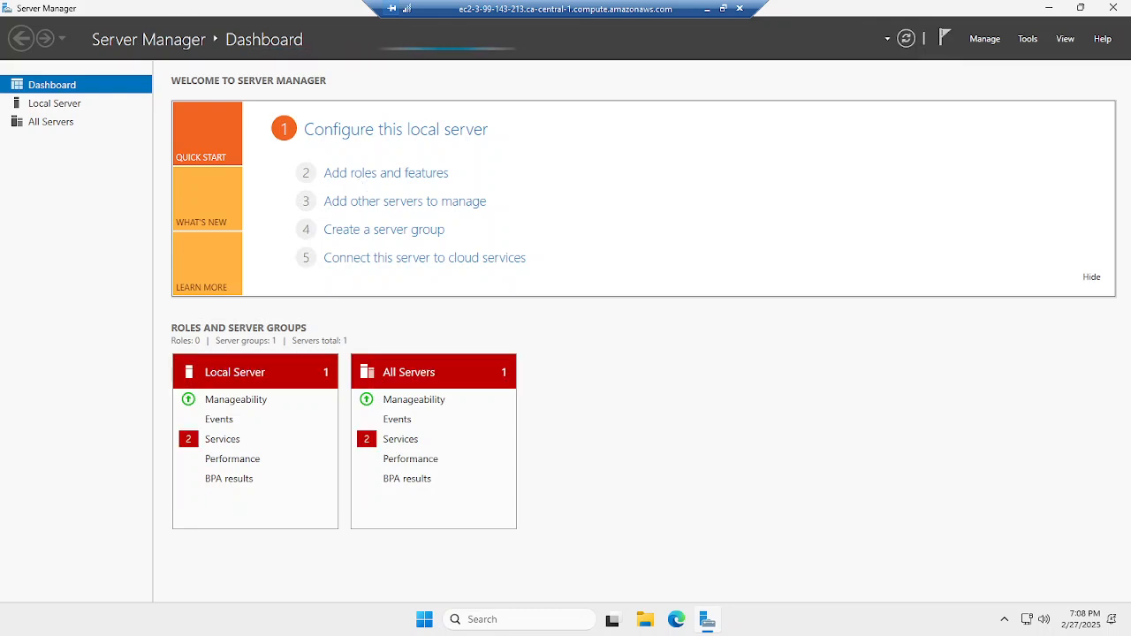
click(384, 179)
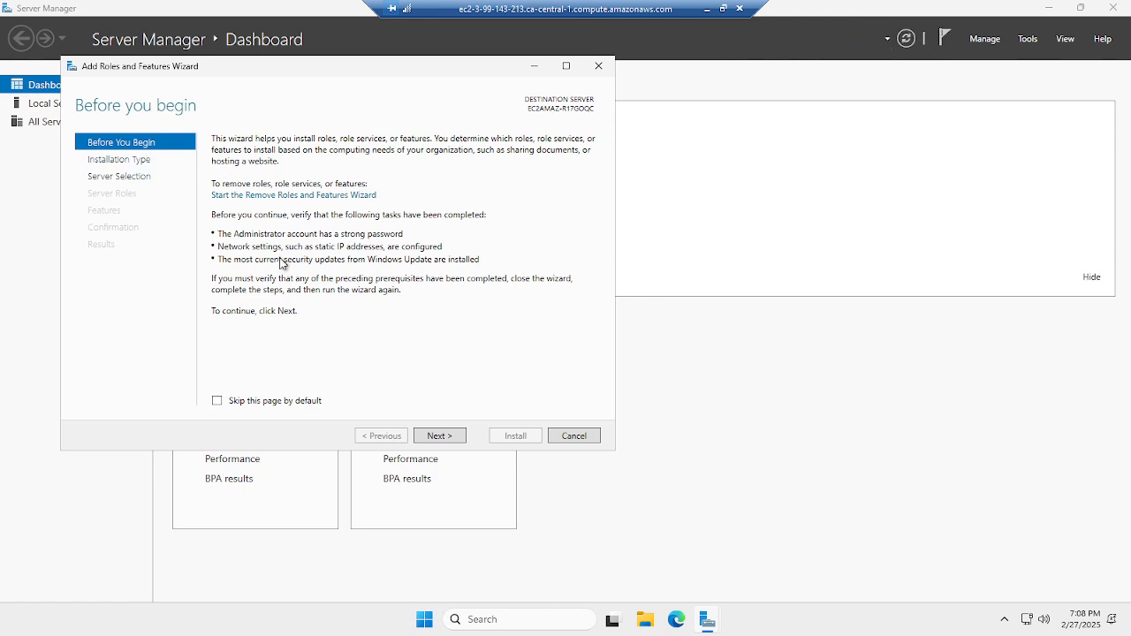
click(440, 438)
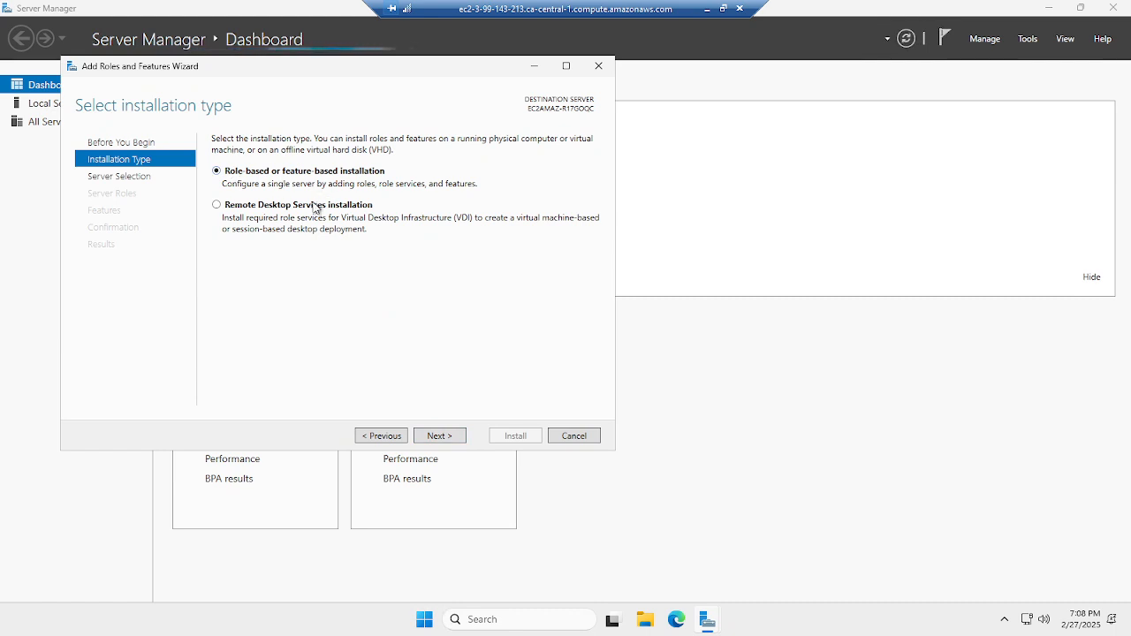
click(454, 436)
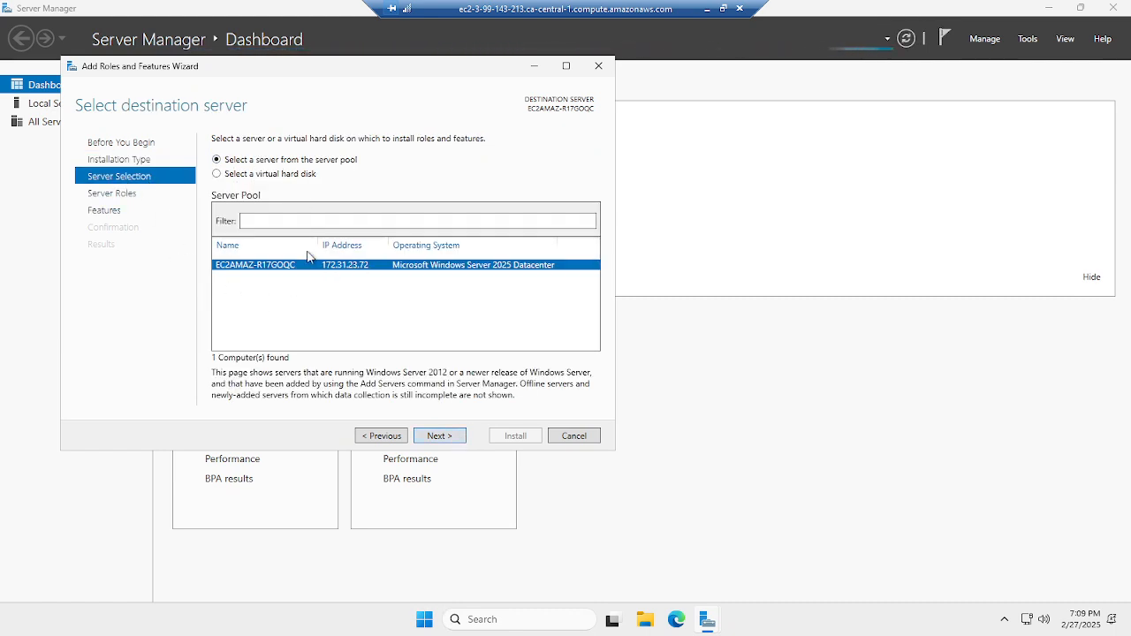
click(438, 437)
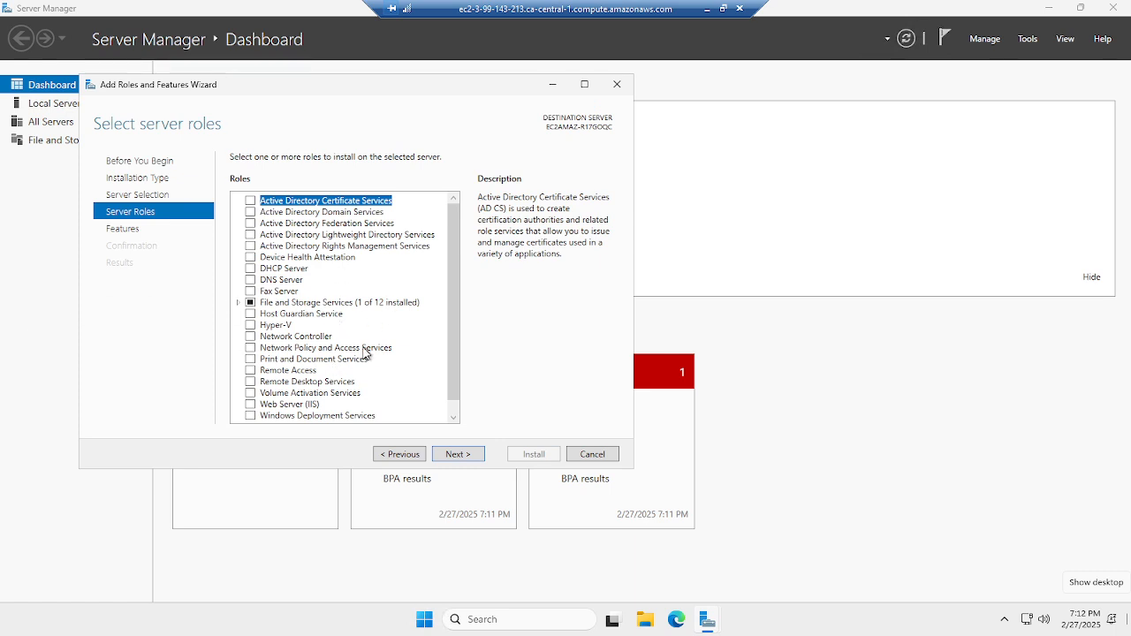
Select the Web Server (IIS) server role and add its required management tools.
click(251, 405)
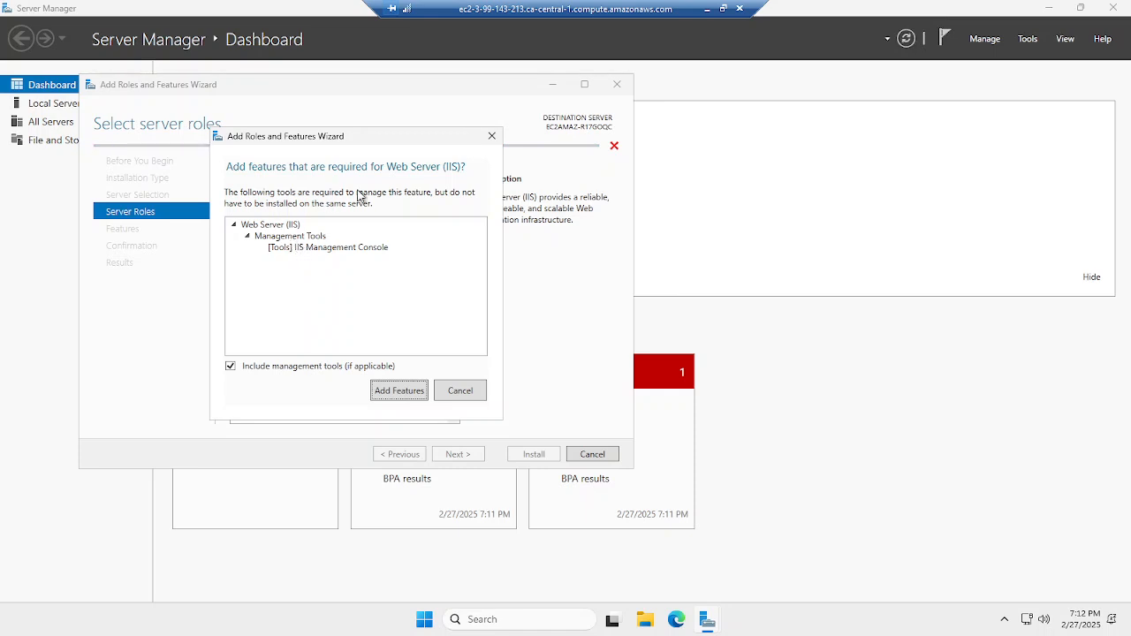
click(405, 391)
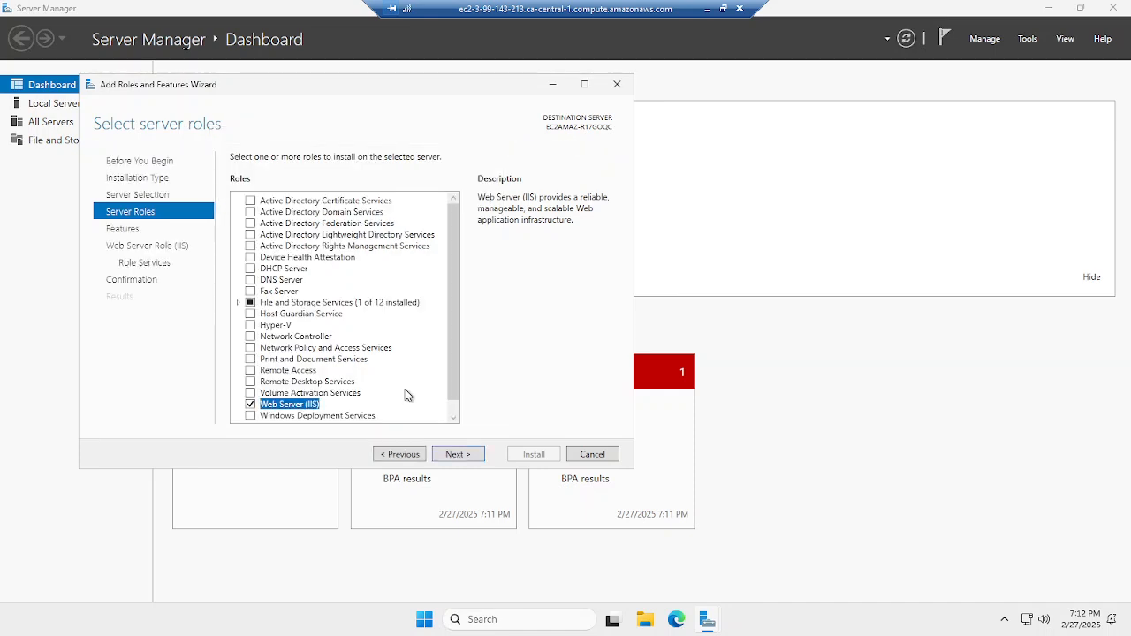
scroll(374, 323, down, 1)
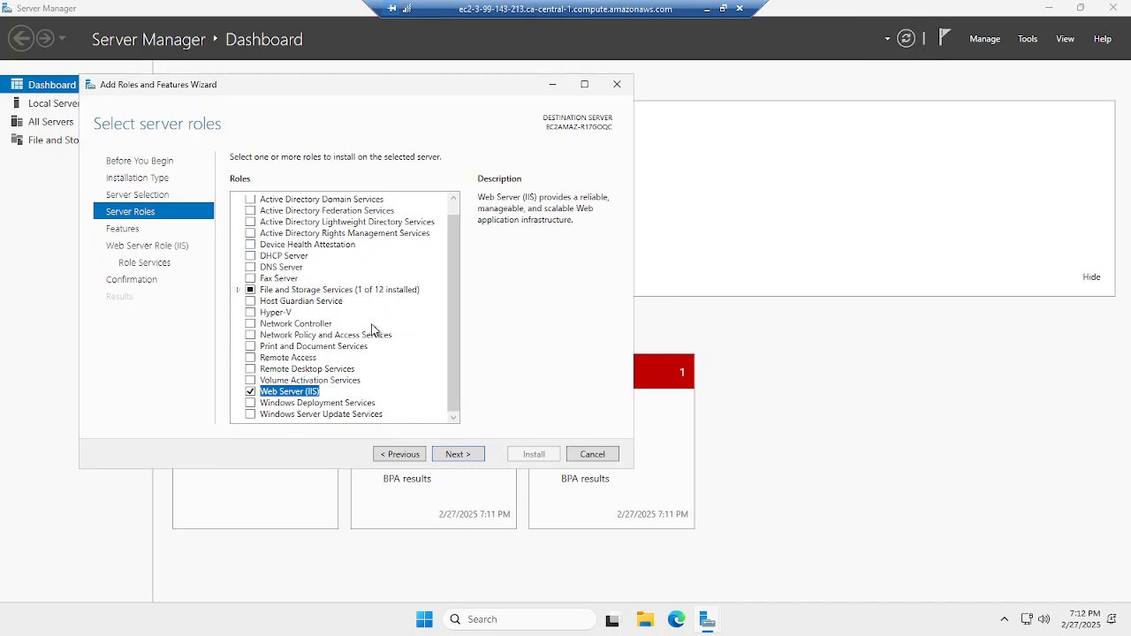
click(457, 454)
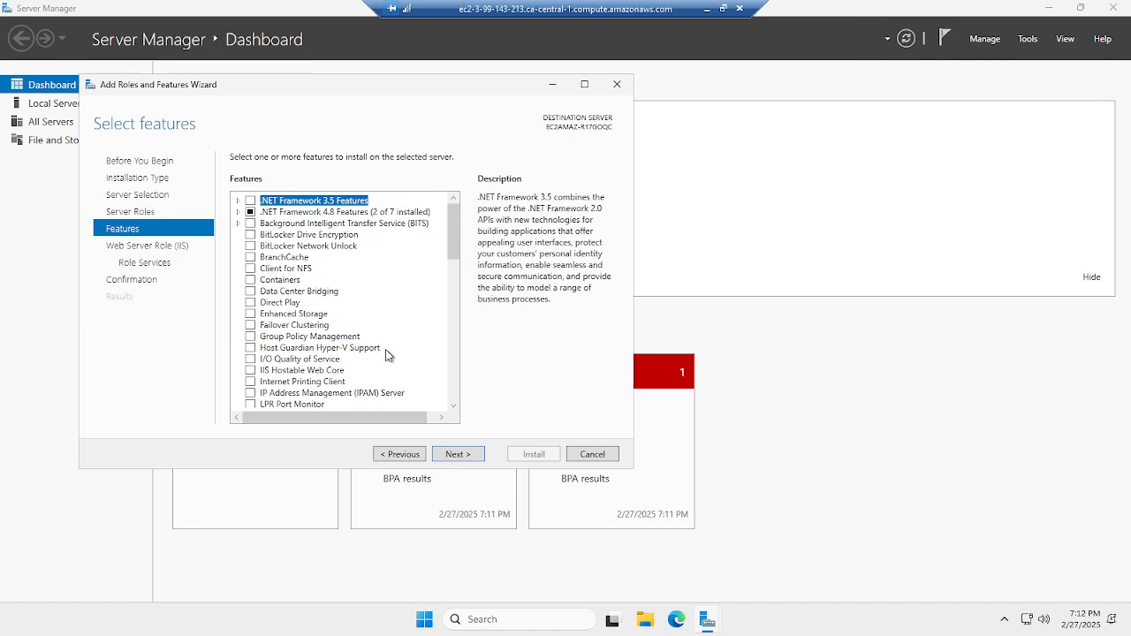
Keep the default features and IIS role services, install the Web Server (IIS) role and close the wizard.
scroll(386, 350, down, 2)
scroll(371, 354, down, 2)
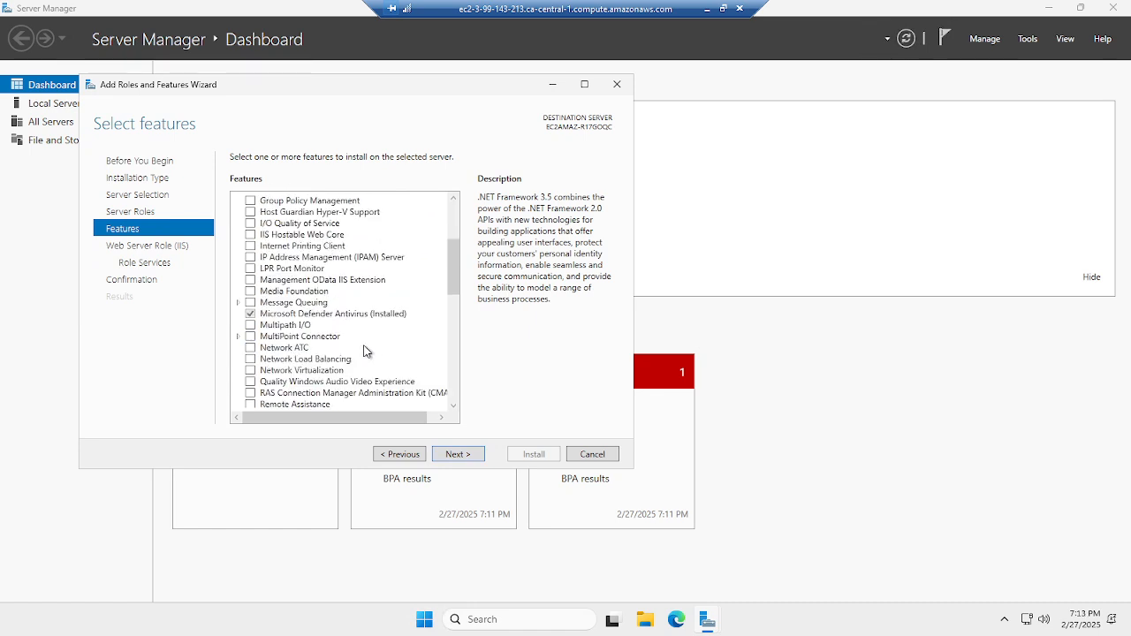
click(456, 455)
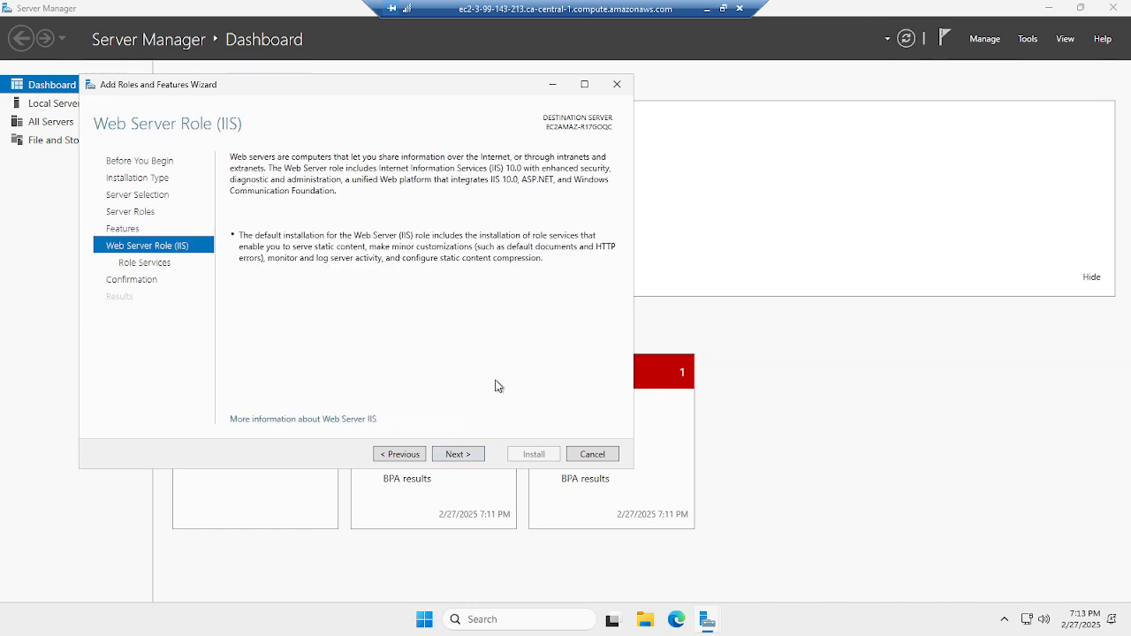
click(456, 455)
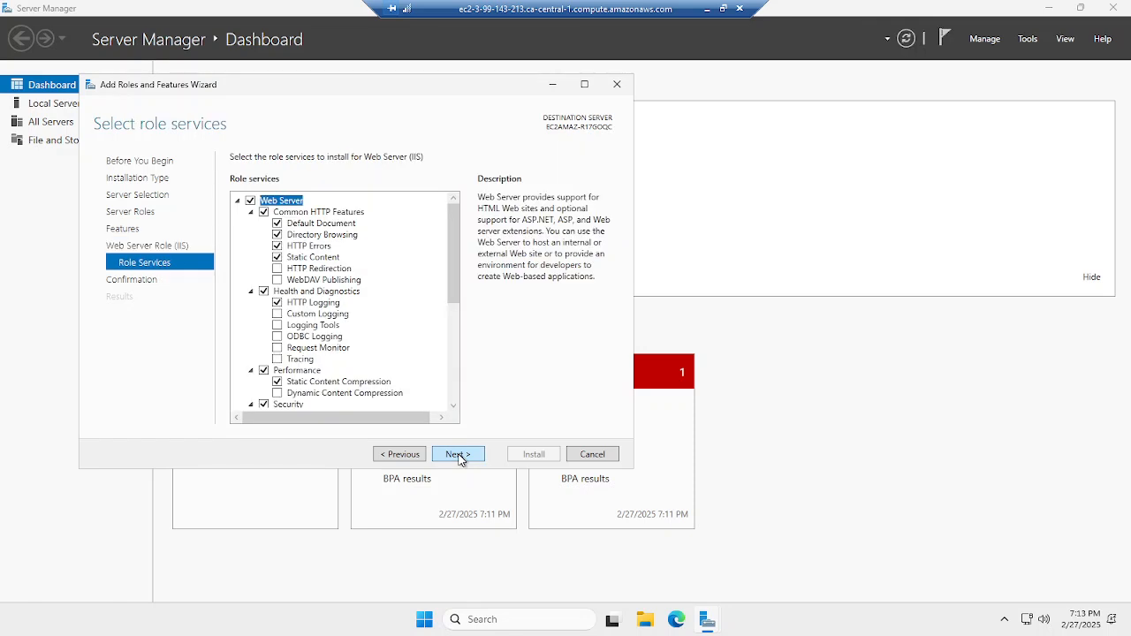
click(457, 454)
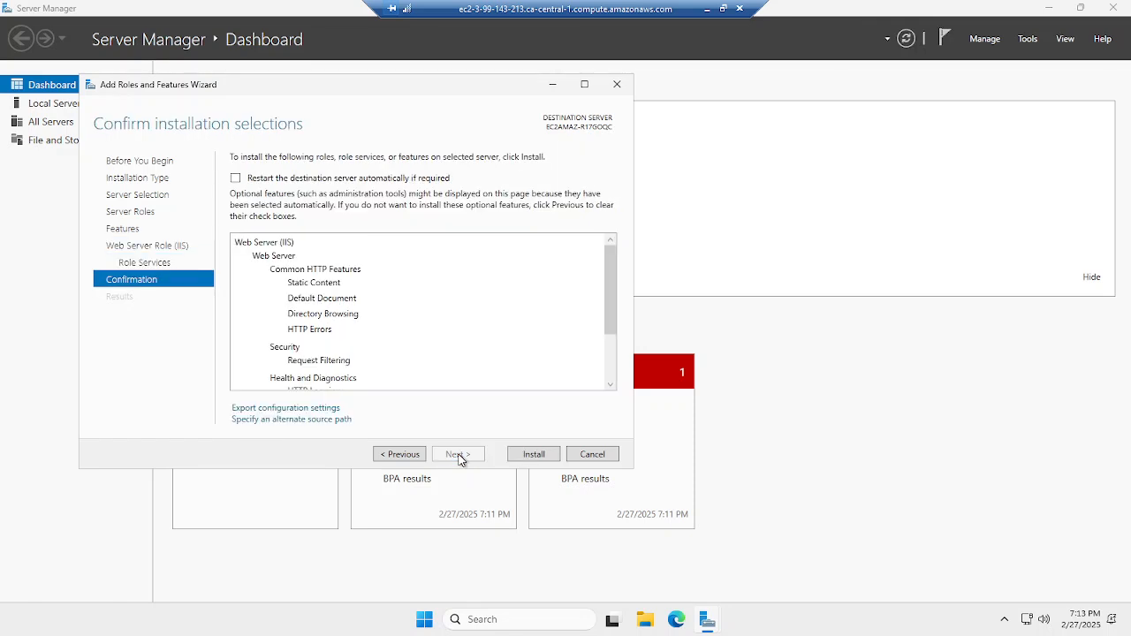
click(527, 456)
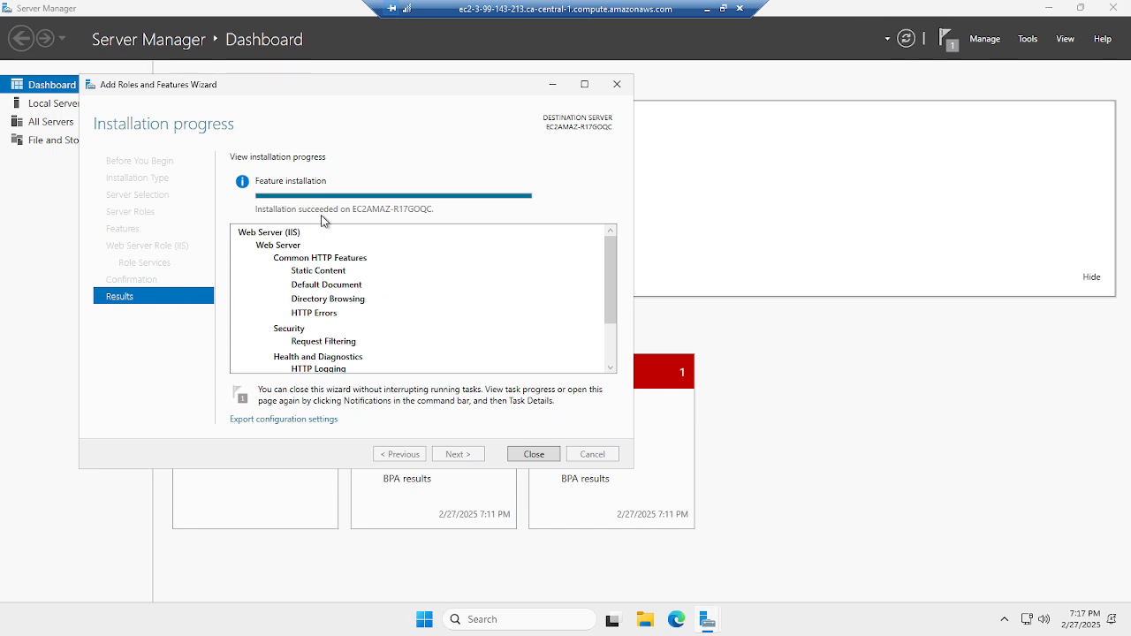
click(617, 85)
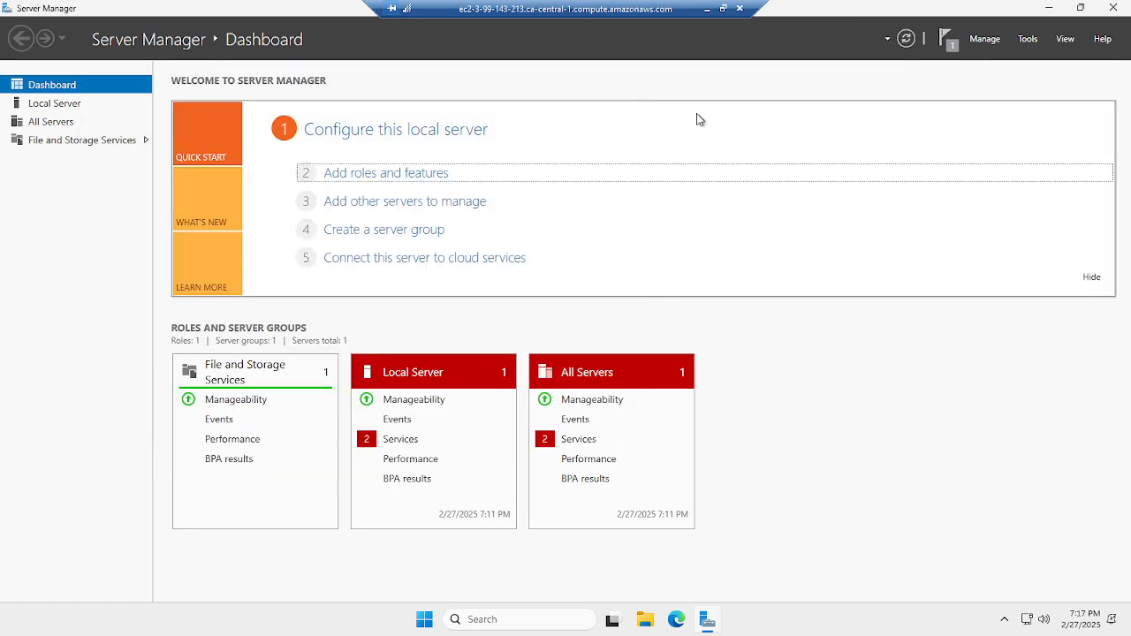
Minimize Server Manager and the remote session, return to the EC2 instances list and copy the IIS Webserver's public IPv4 address.
click(1050, 7)
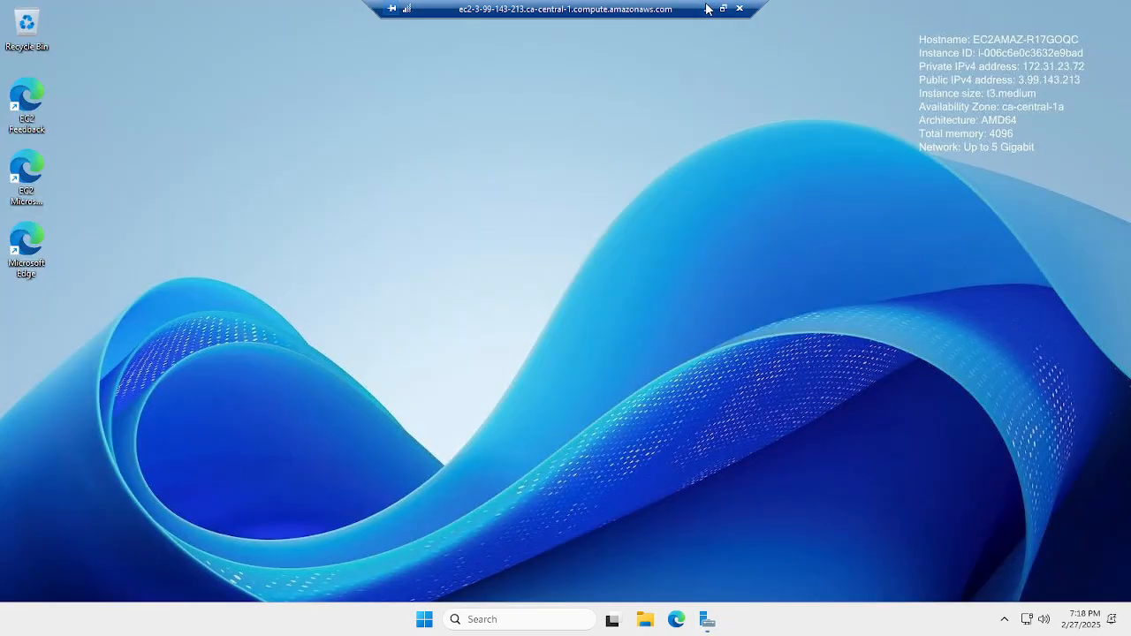
click(707, 9)
scroll(281, 296, up, 1)
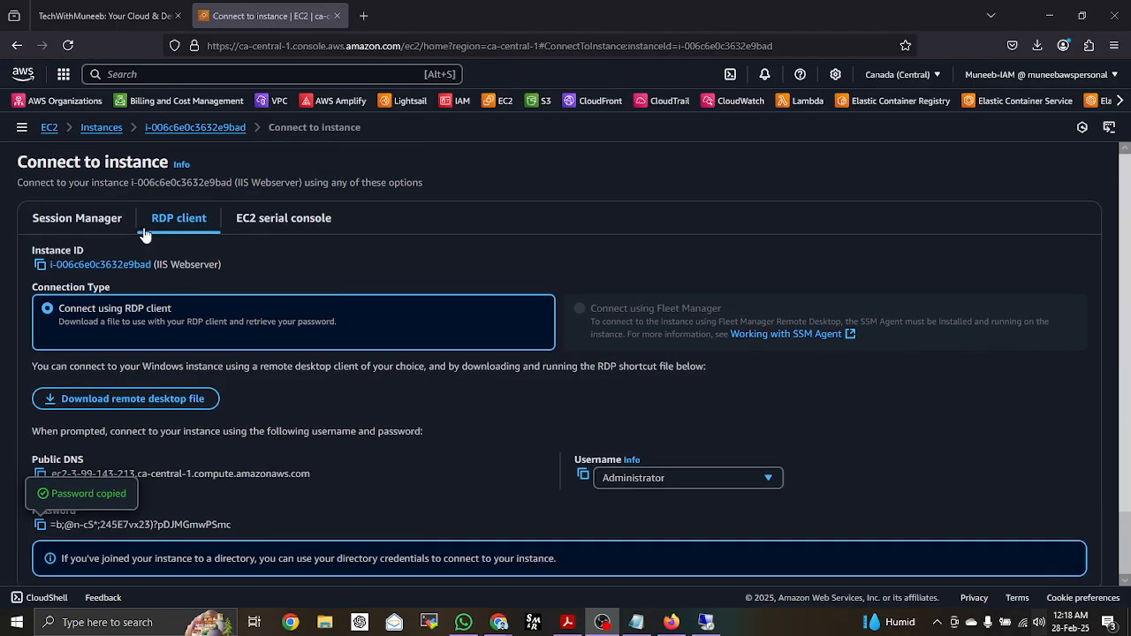
click(99, 127)
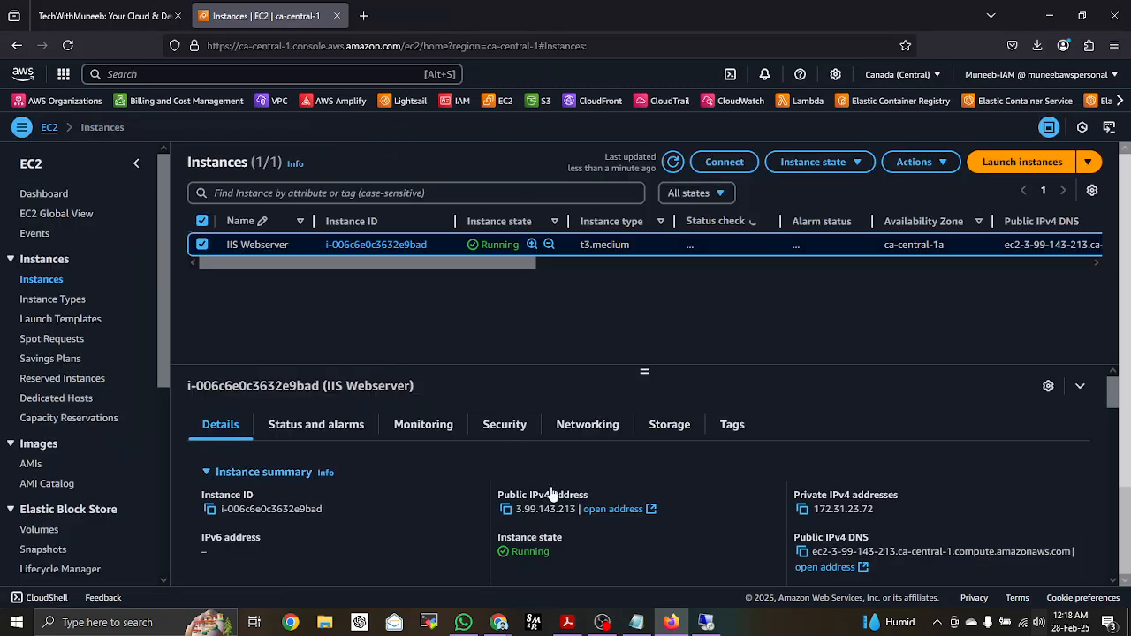
click(506, 509)
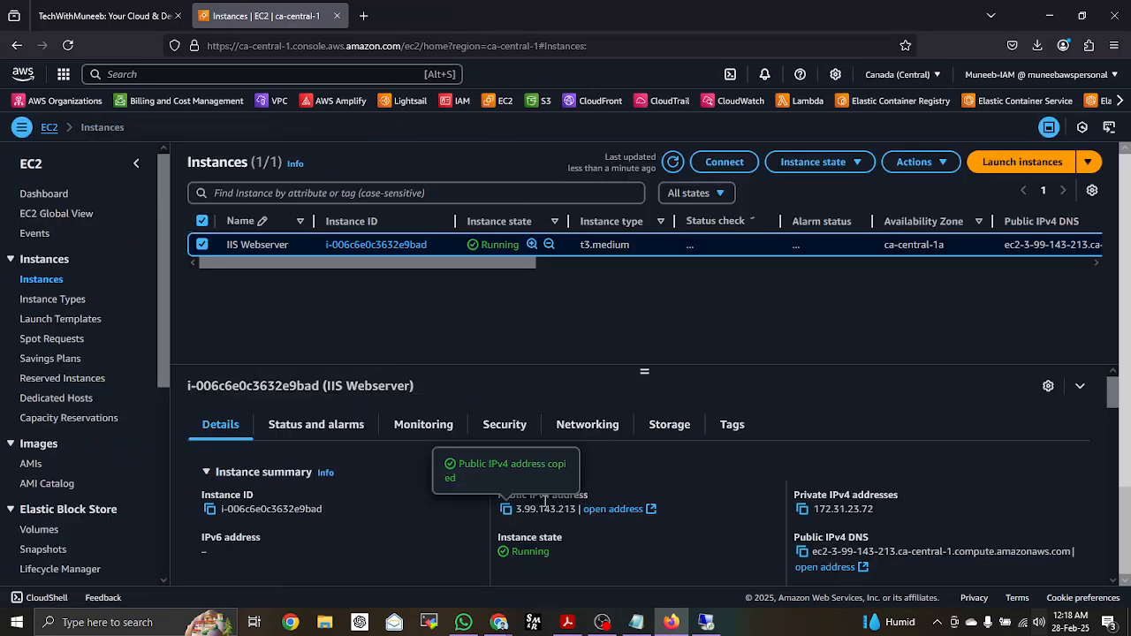
Load the IIS site at the copied public address 3.99.143.213 in a new browser tab and zoom the page to 110%.
click(363, 16)
key(ctrl+v)
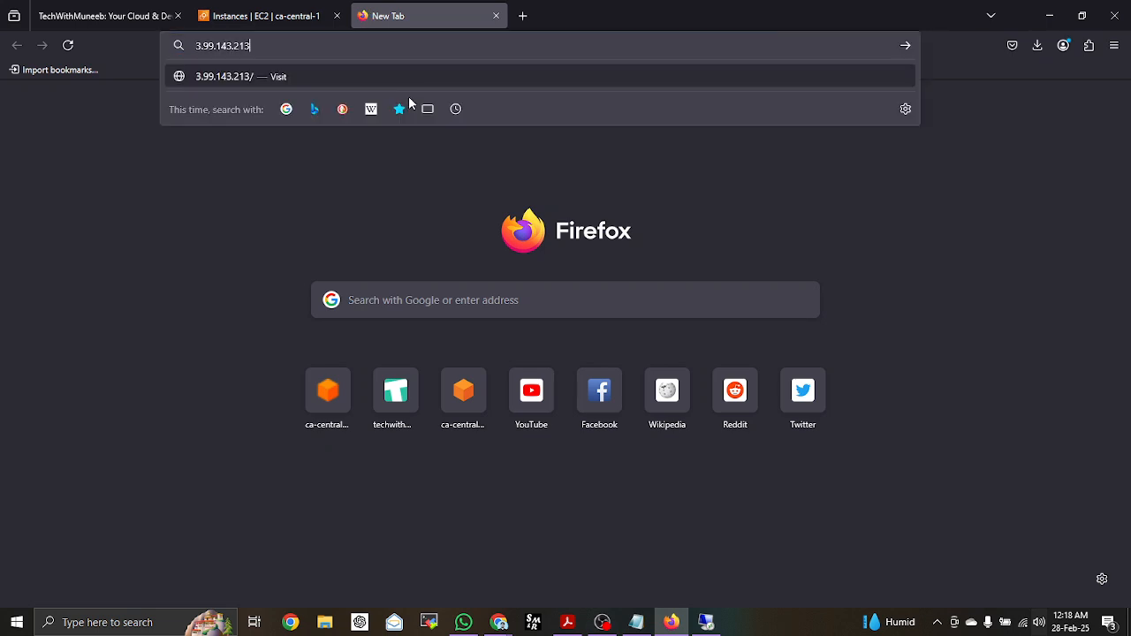
key(Return)
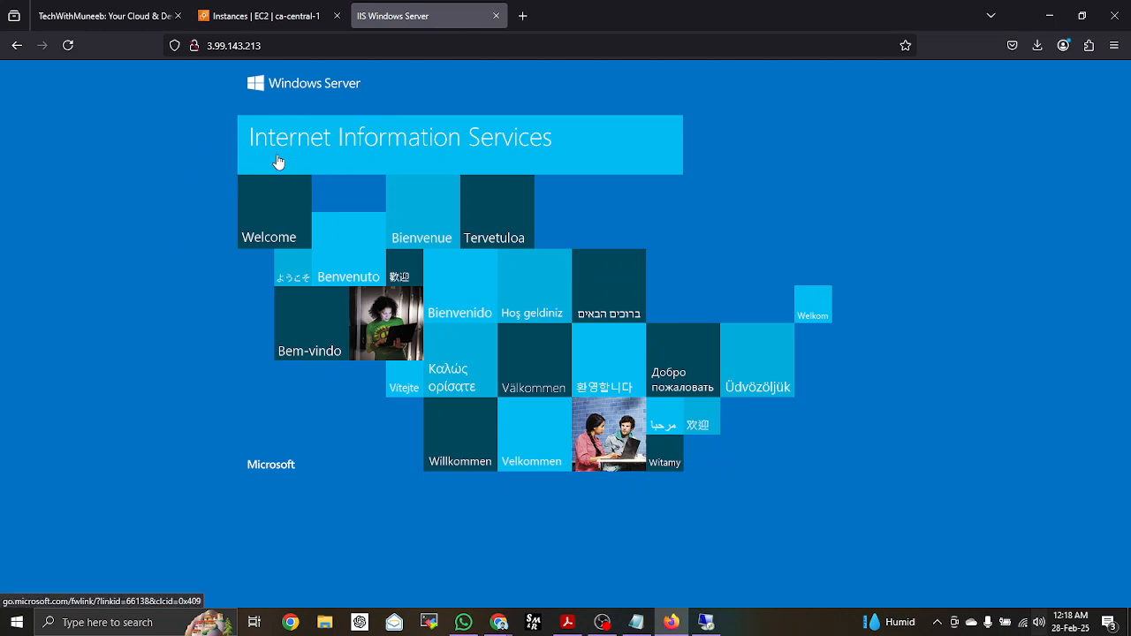
key(ctrl+plus)
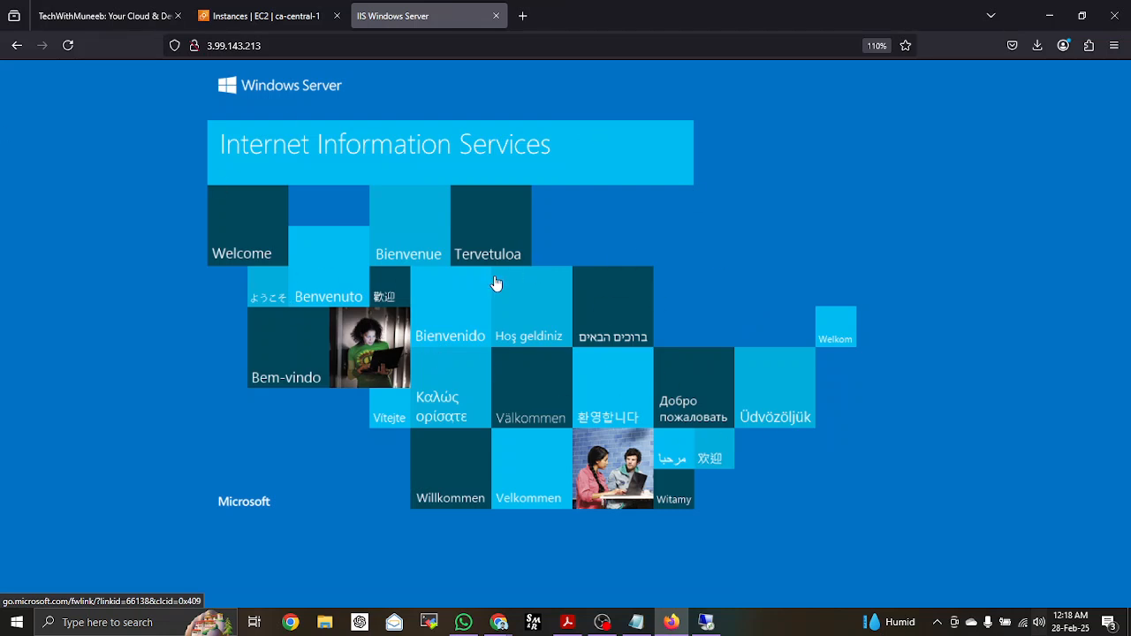
Return to the EC2 instances list, review the Server Manager dashboard in the remote desktop session and minimize the session.
click(270, 18)
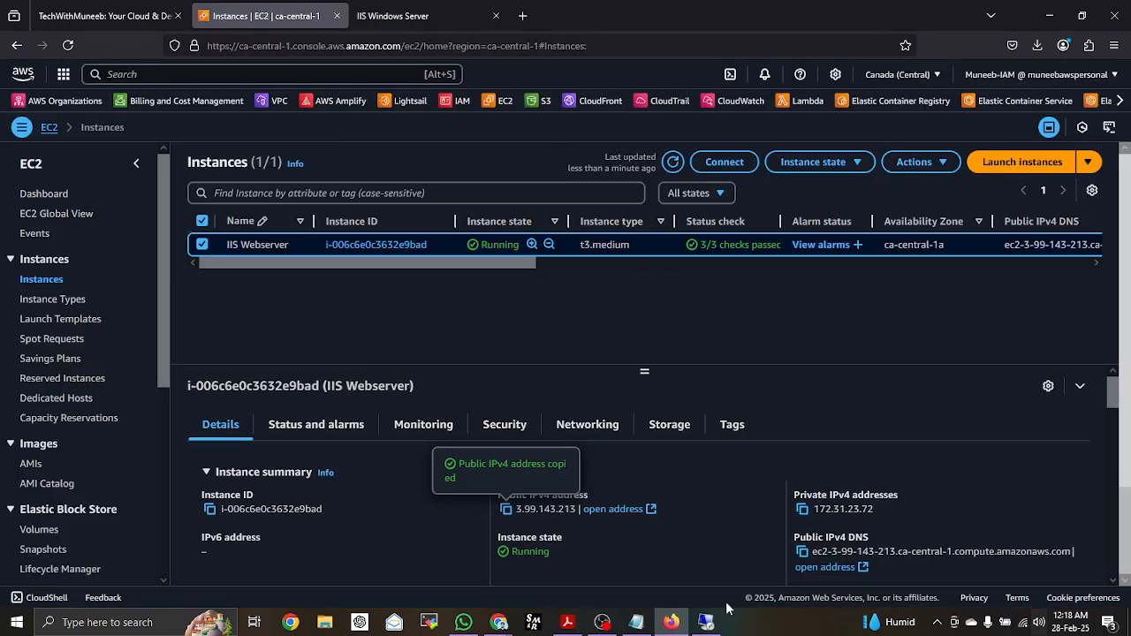
click(707, 622)
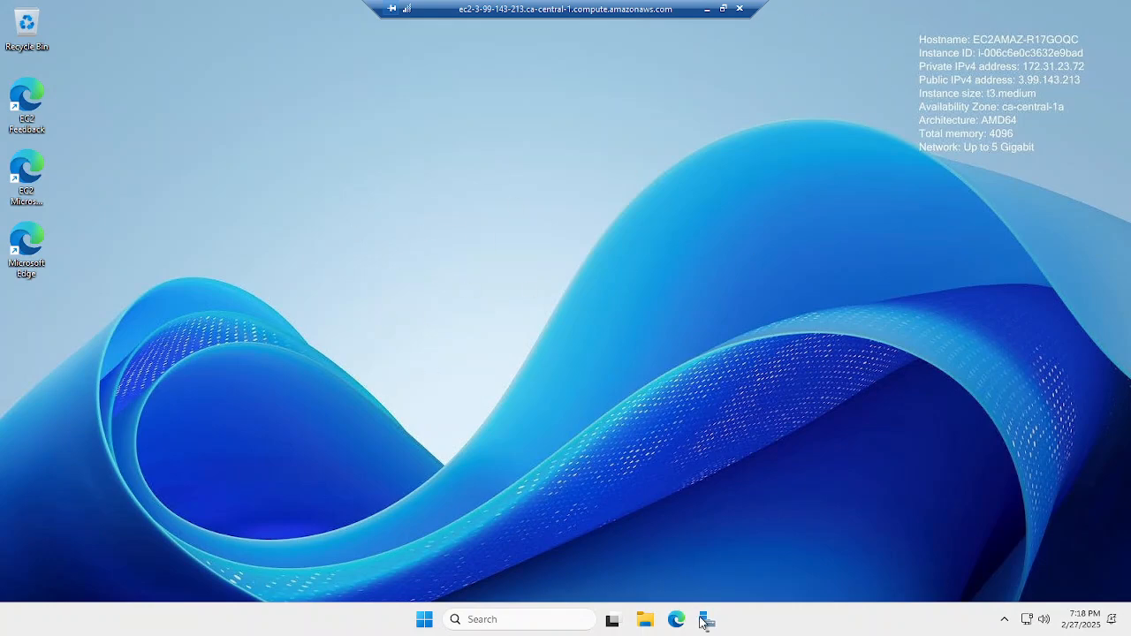
mouse_move(707, 623)
click(719, 578)
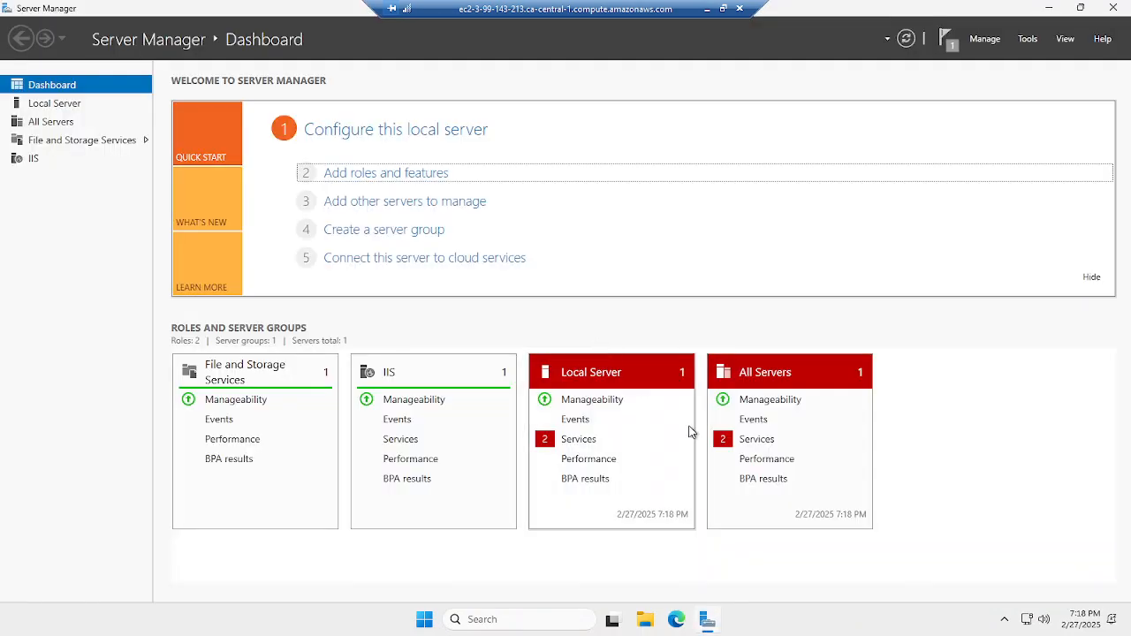
click(707, 9)
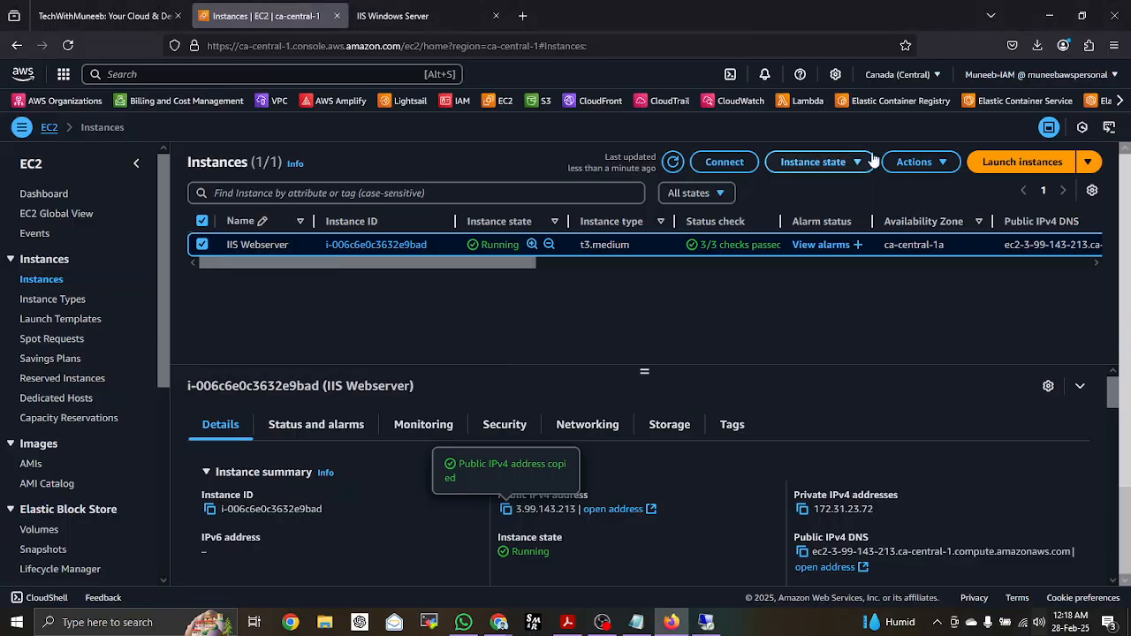
Terminate (delete) the IIS Webserver instance and dismiss the Remote Desktop Connection message.
click(910, 162)
click(808, 162)
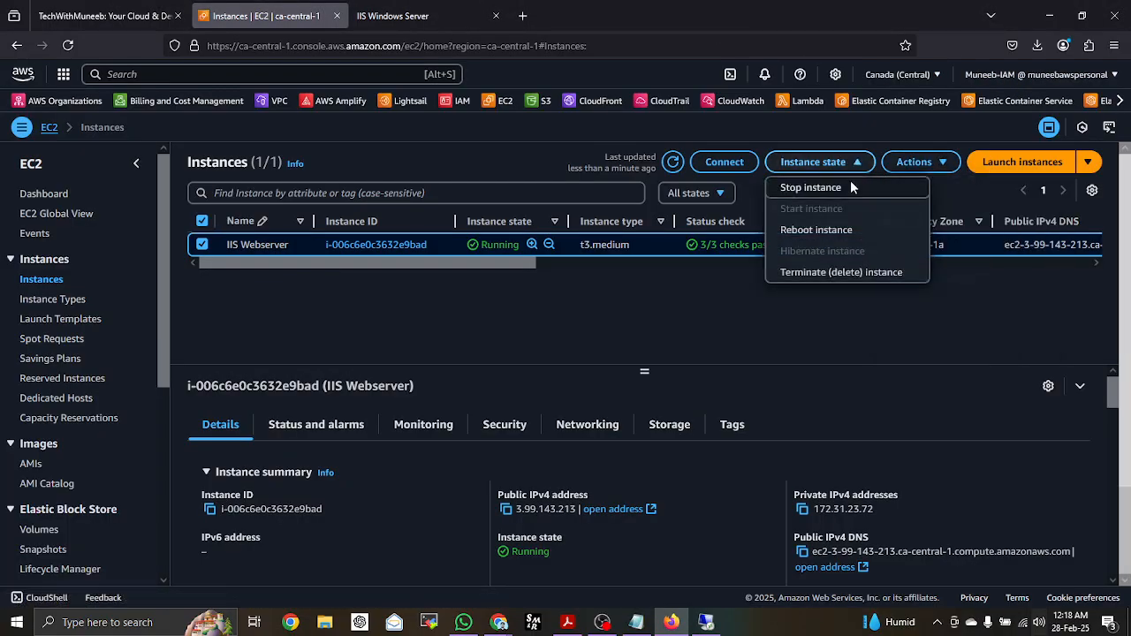
click(839, 273)
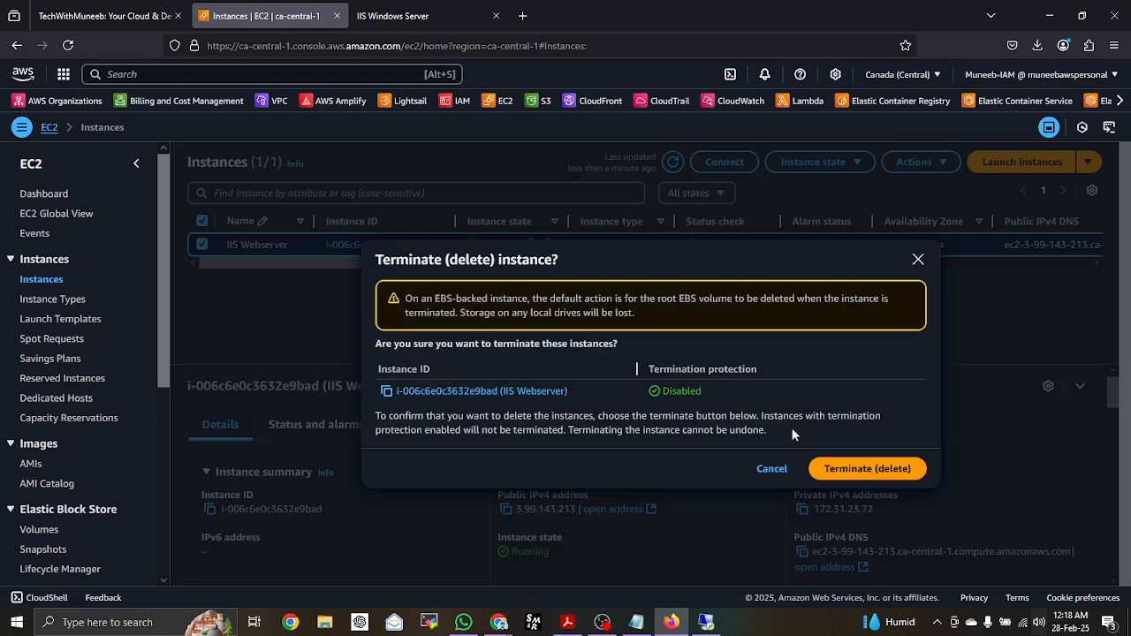
click(865, 471)
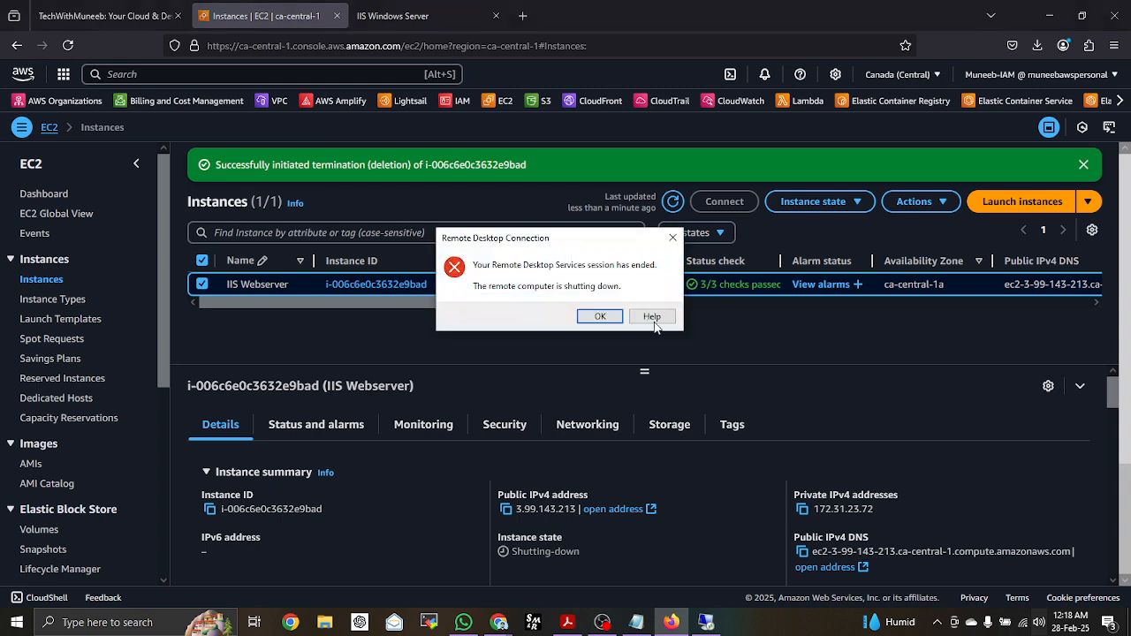
click(600, 315)
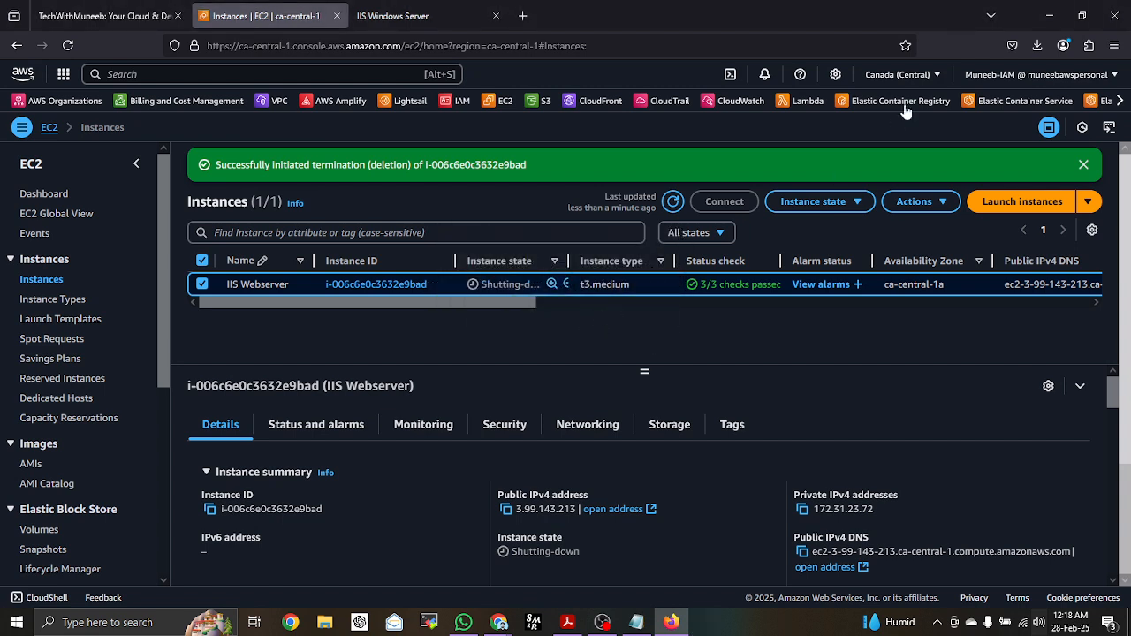